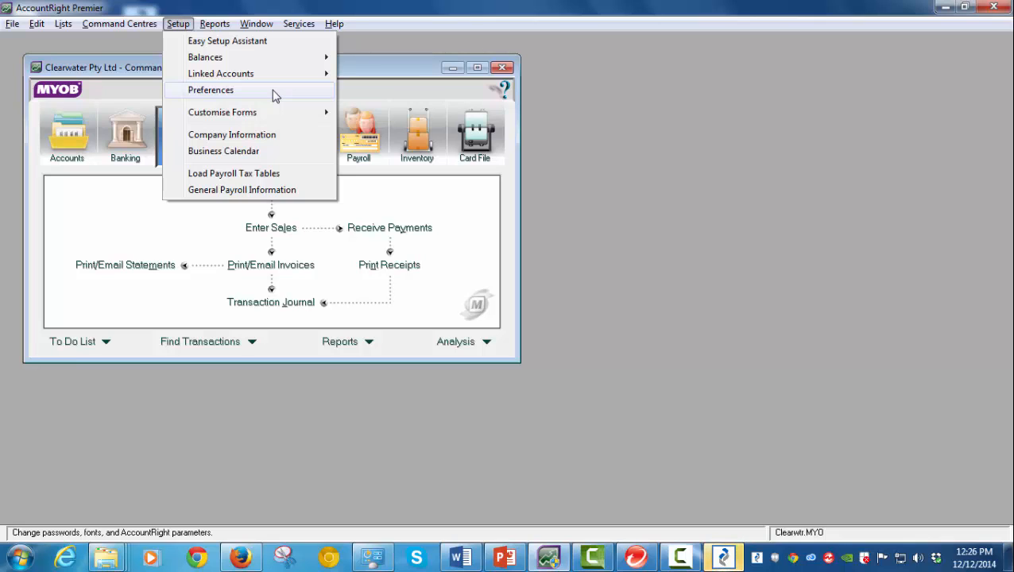
Step: Enable the system-wide security preference "Transactions CAN'T be Changed; They Must be Reversed" and confirm the preferences
{"action": "left_click", "coordinate": [274, 92]}
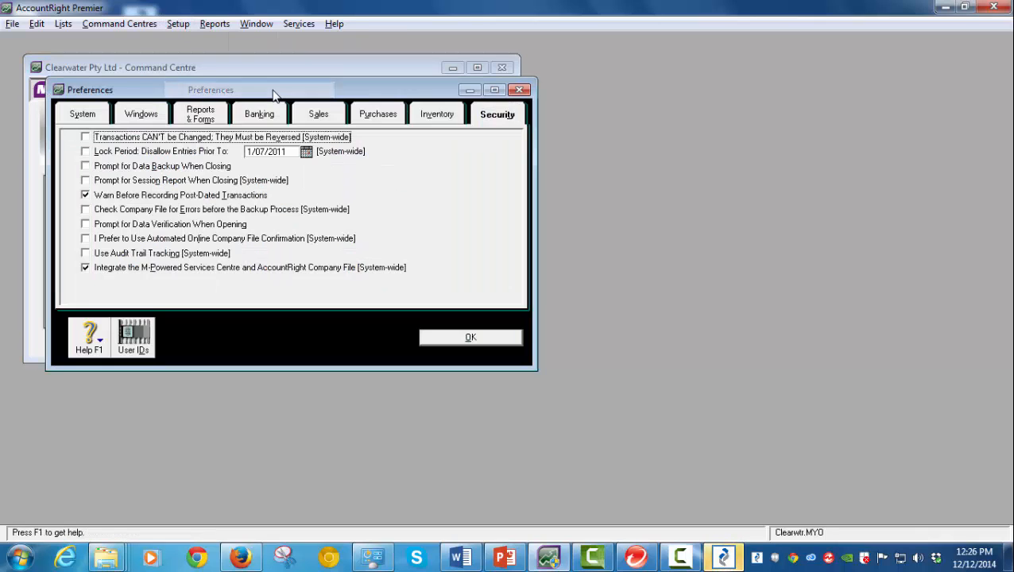
{"action": "left_click", "coordinate": [85, 138]}
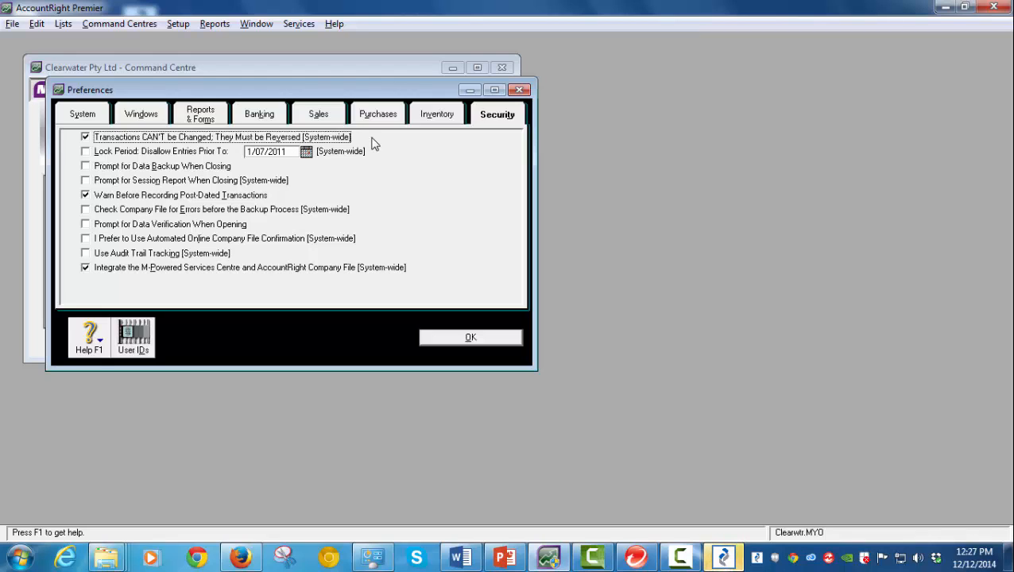
{"action": "left_click", "coordinate": [488, 339]}
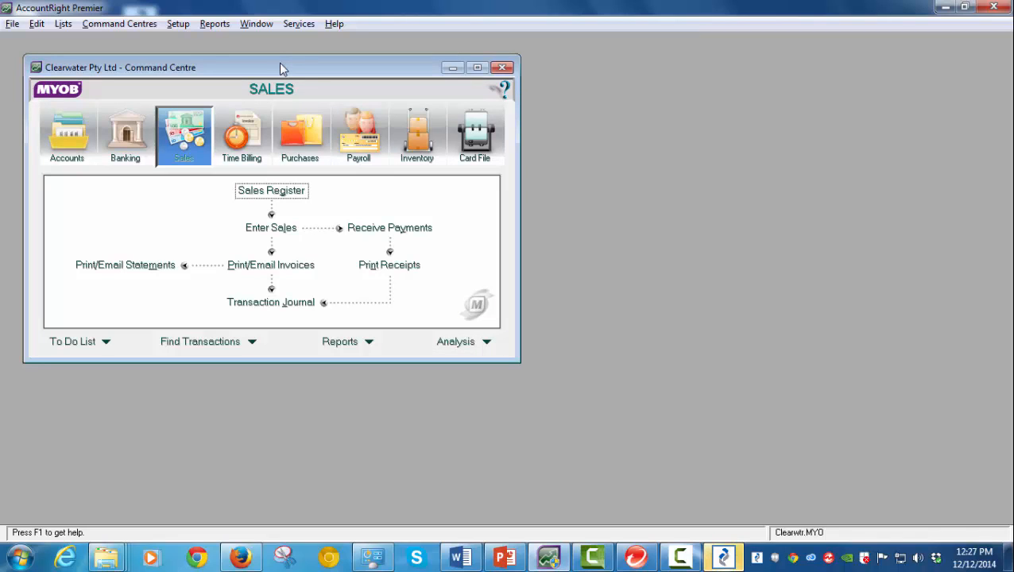
Step: Switch to Linrock Capito and mark the Setup menu in Frame 1 with a repositioned numbered area callout reading "Choose Setup > Preferences"
{"action": "left_click", "coordinate": [737, 562]}
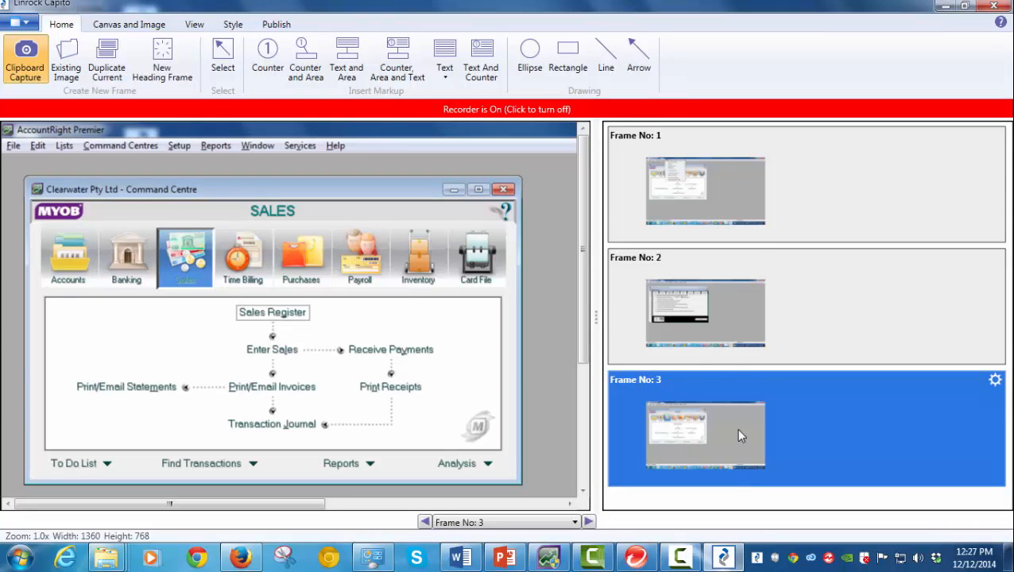
{"action": "left_click", "coordinate": [754, 207]}
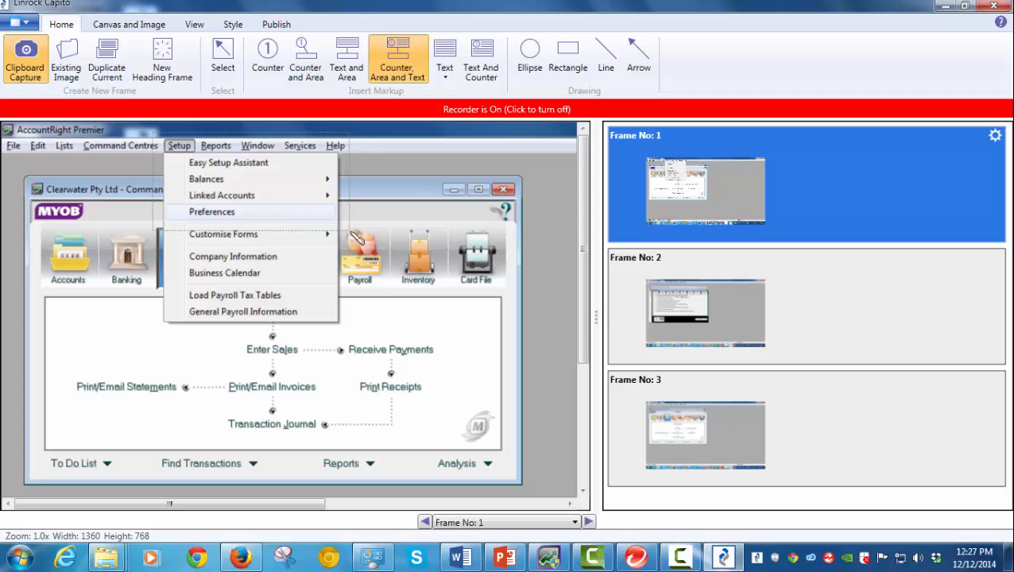
{"action": "left_click_drag", "start_coordinate": [351, 230], "coordinate": [352, 231]}
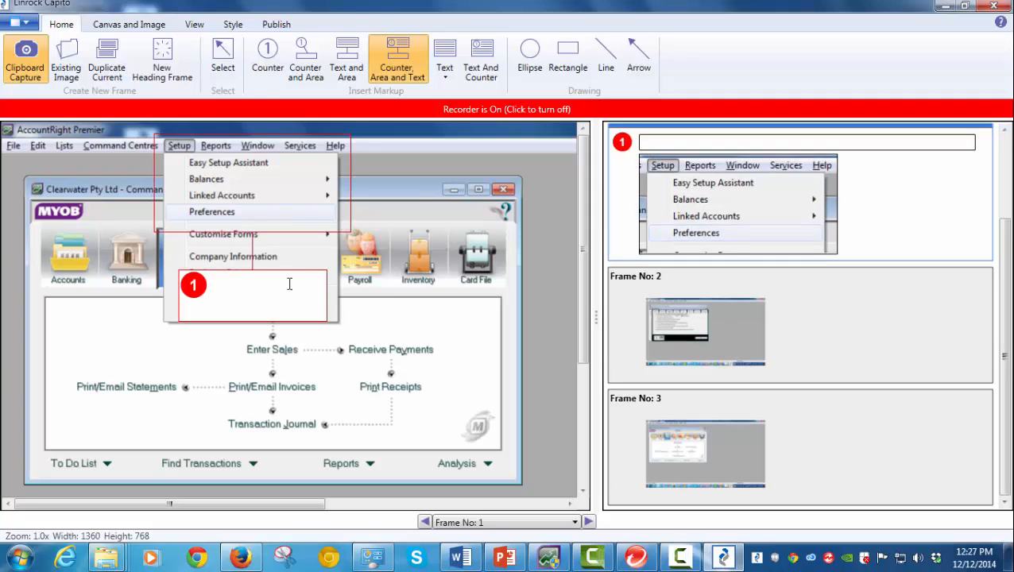
{"action": "left_click", "coordinate": [259, 290]}
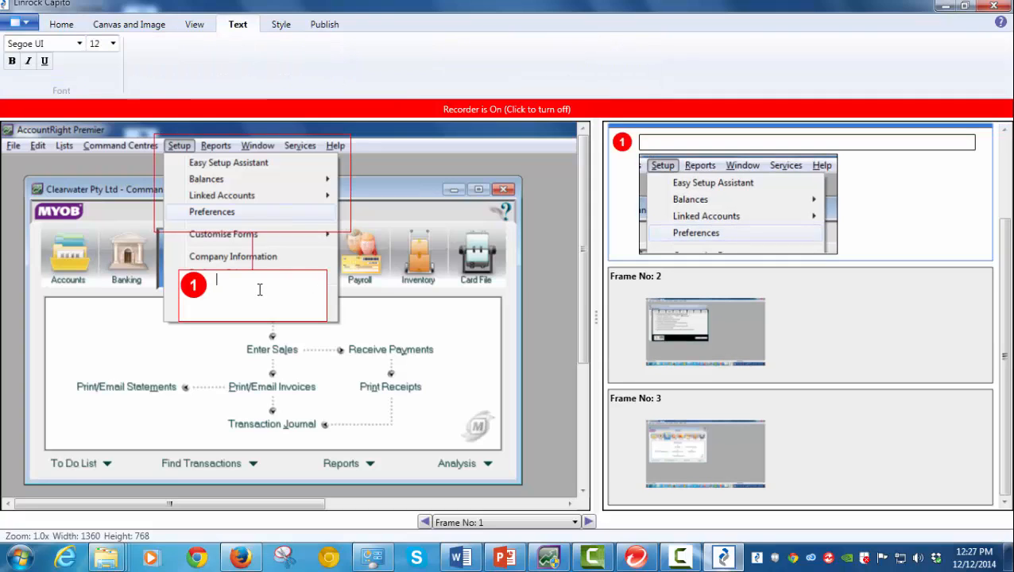
{"action": "type", "text": "Choose Setup > Preferences"}
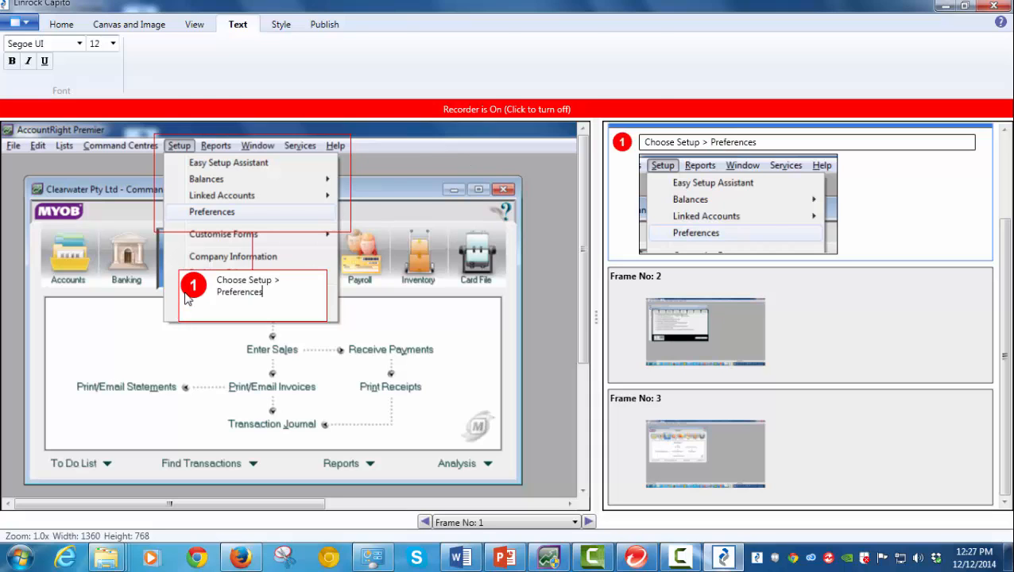
{"action": "left_click_drag", "start_coordinate": [188, 301], "coordinate": [81, 326]}
Step: Add numbered area-and-text callouts in Frame 2 around the Transactions CAN'T be Changed option, the OK button and the Security tab
{"action": "left_click", "coordinate": [838, 332]}
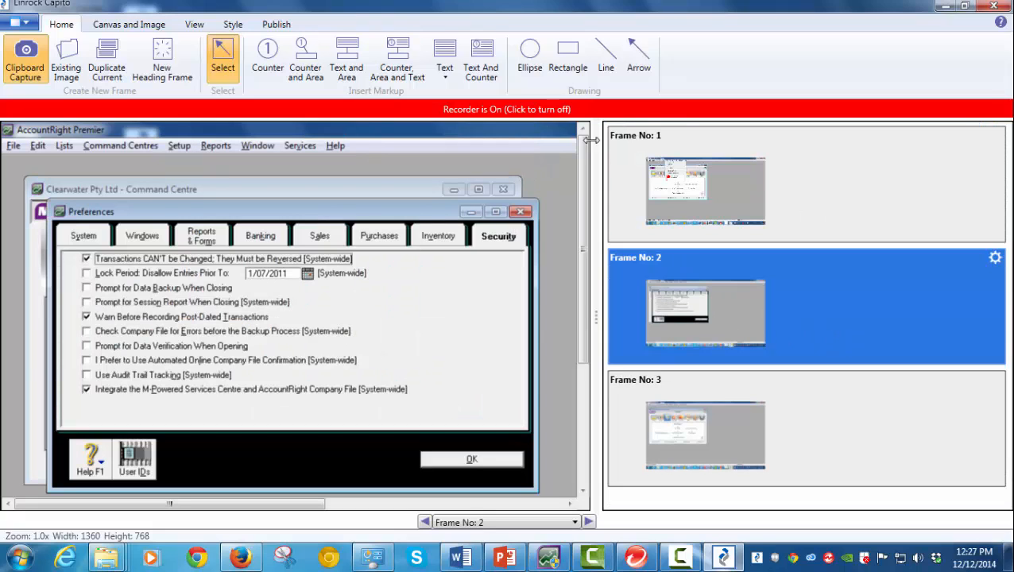
{"action": "left_click", "coordinate": [397, 62]}
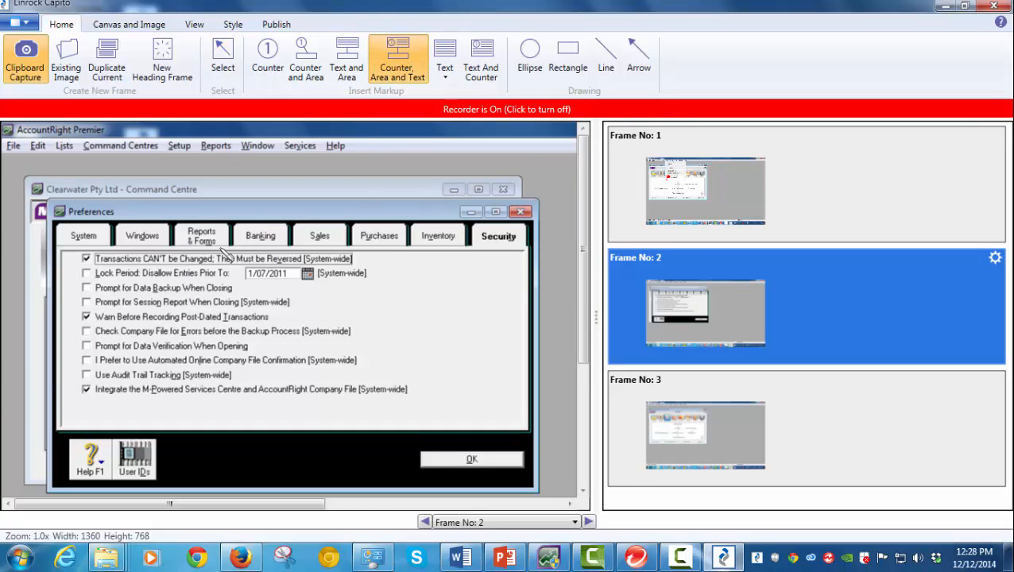
{"action": "left_click_drag", "start_coordinate": [69, 252], "coordinate": [236, 275]}
{"action": "left_click_drag", "start_coordinate": [416, 451], "coordinate": [538, 488]}
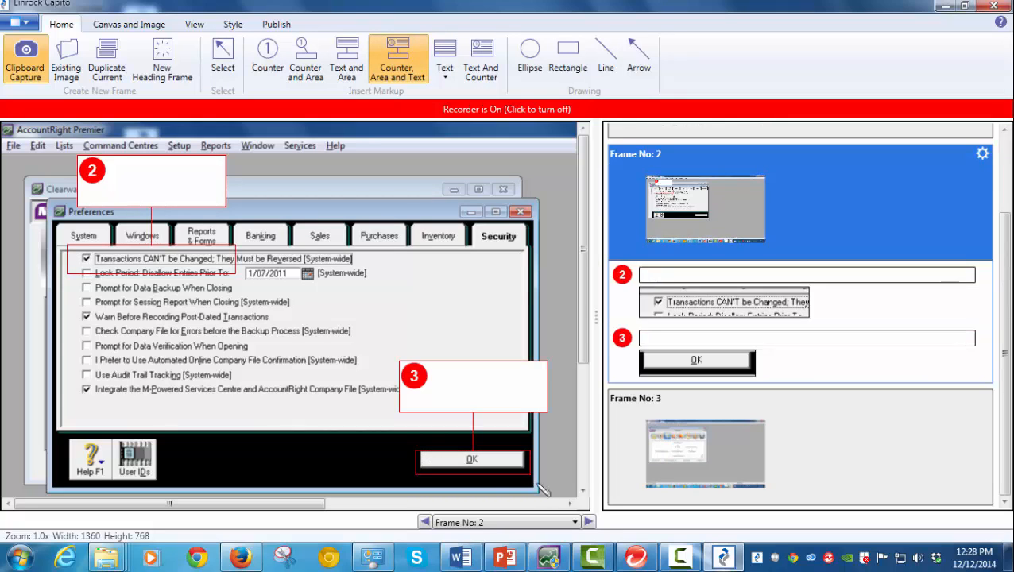
{"action": "left_click_drag", "start_coordinate": [535, 256], "coordinate": [538, 255]}
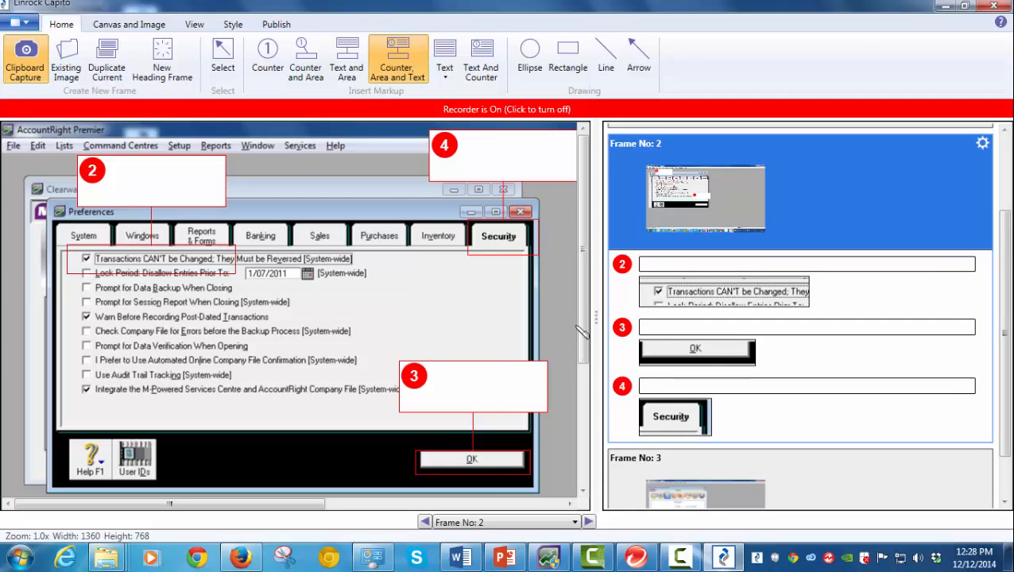
Step: Caption the callout for the transactions option "make sure that the Transactions CAN'T be Changed is Checked."
{"action": "left_click", "coordinate": [146, 172]}
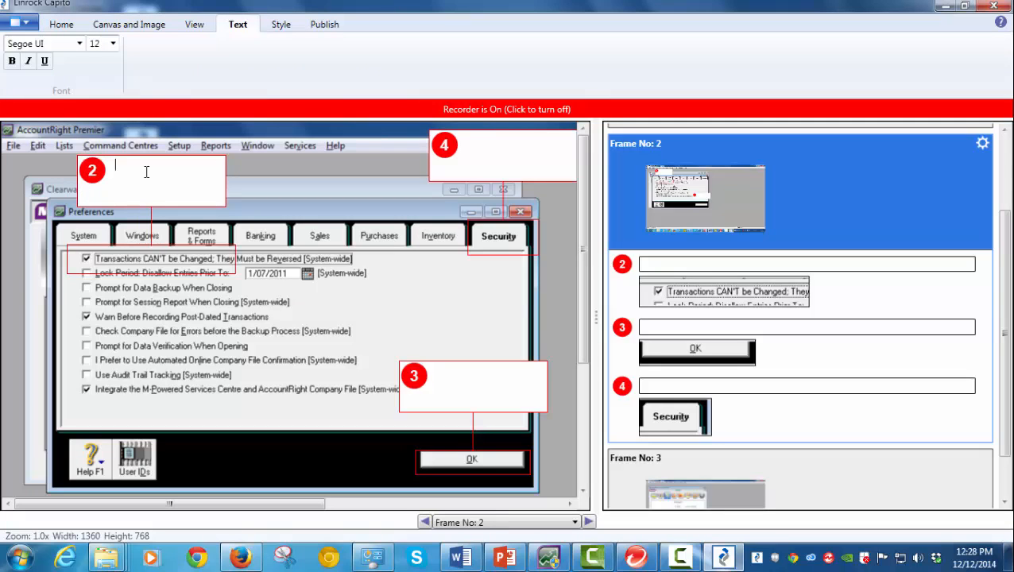
{"action": "type", "text": "c"}
{"action": "key", "text": "BackSpace"}
{"action": "type", "text": "make sure that the Transactions CANT"}
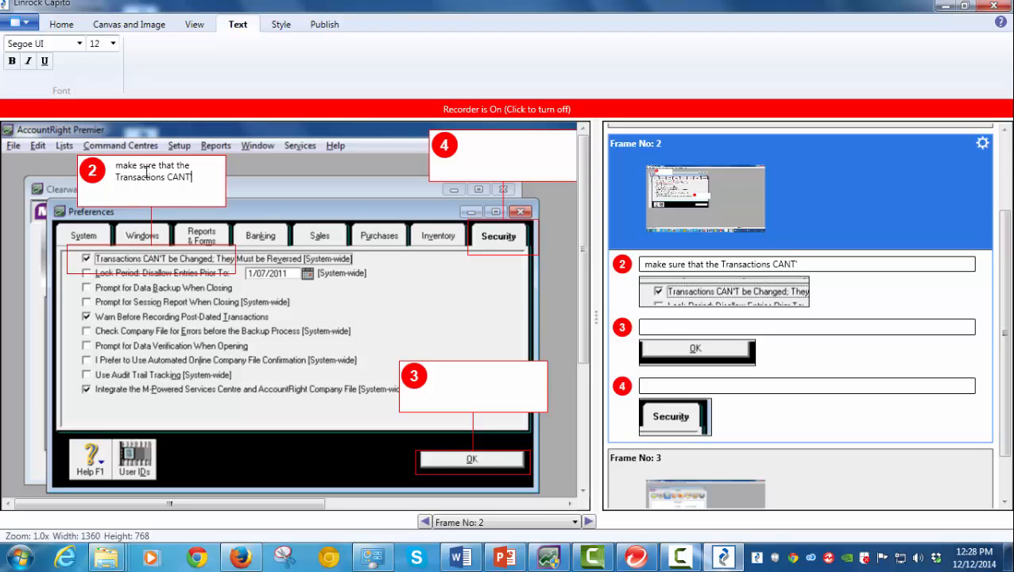
{"action": "type", "text": "T be Chanegd"}
{"action": "key", "text": "BackSpace"}
{"action": "key", "text": "BackSpace"}
{"action": "key", "text": "BackSpace"}
{"action": "key", "text": "BackSpace"}
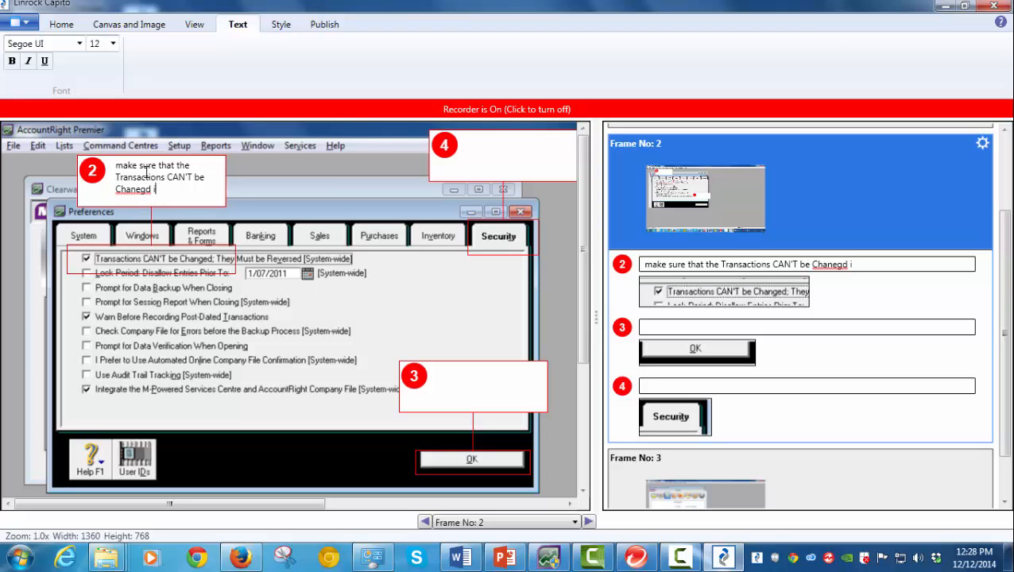
{"action": "type", "text": "ged is Checked."}
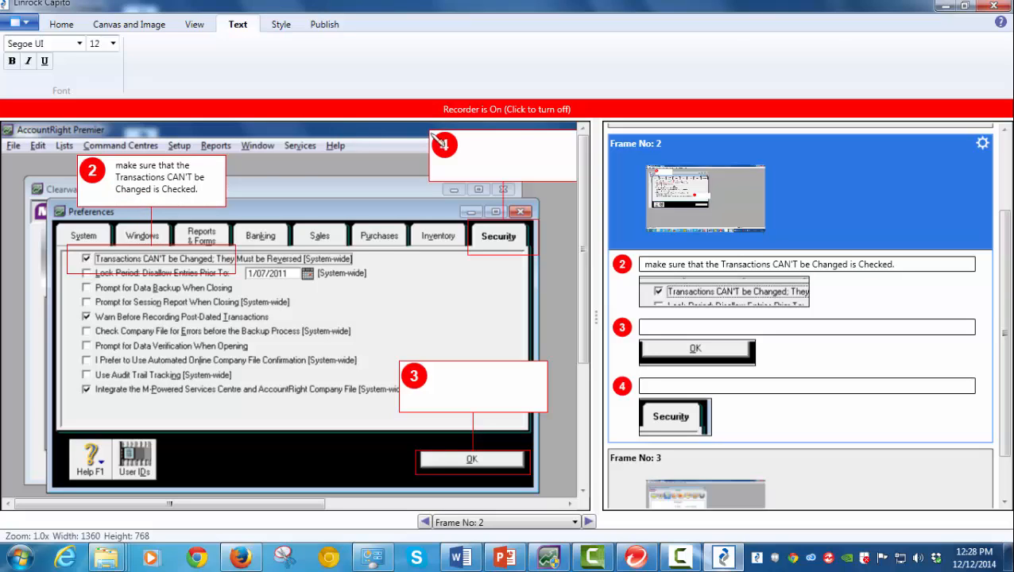
Step: Caption the Security tab callout "Choose the Security Tab" and the OK button callout "Click OK"
{"action": "left_click", "coordinate": [519, 143]}
{"action": "type", "text": "Choose the Security Tab"}
{"action": "left_click", "coordinate": [441, 389]}
{"action": "type", "text": "Click OK"}
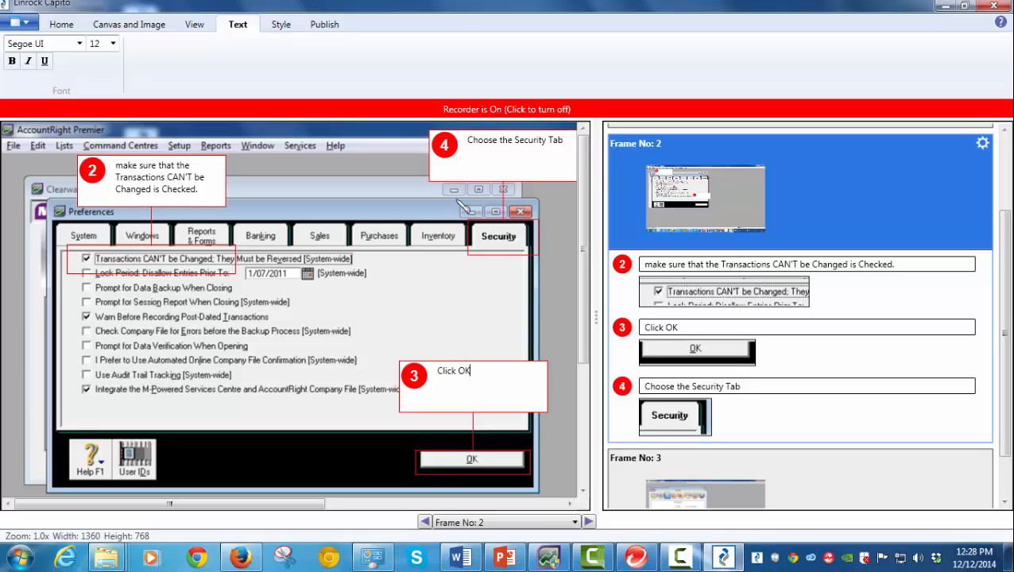
Step: Reorder Frame 2 so "Choose the Security Tab" is its first instruction, and check the frame's properties without changing them
{"action": "left_click", "coordinate": [626, 396]}
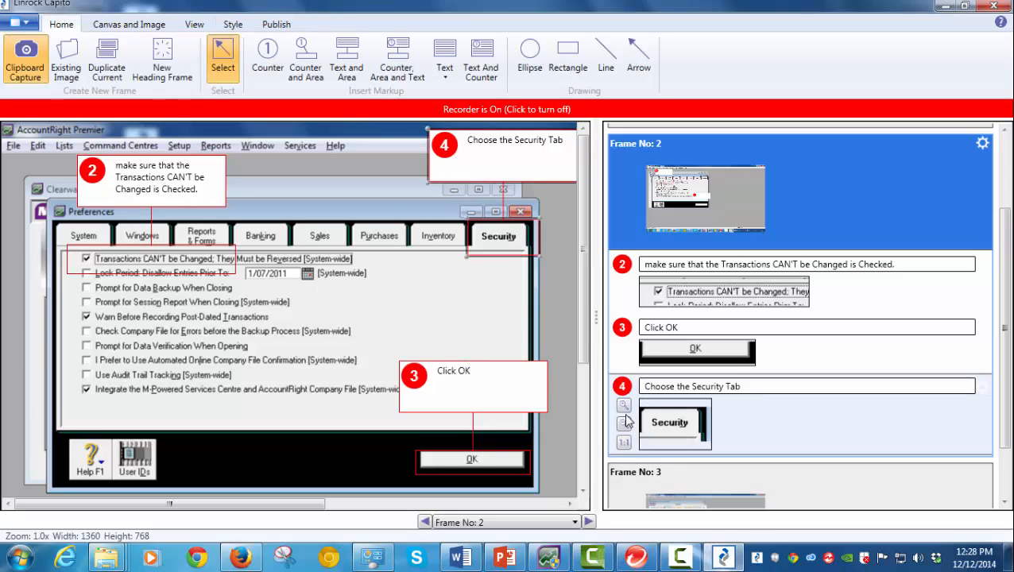
{"action": "left_click_drag", "start_coordinate": [627, 396], "coordinate": [628, 282]}
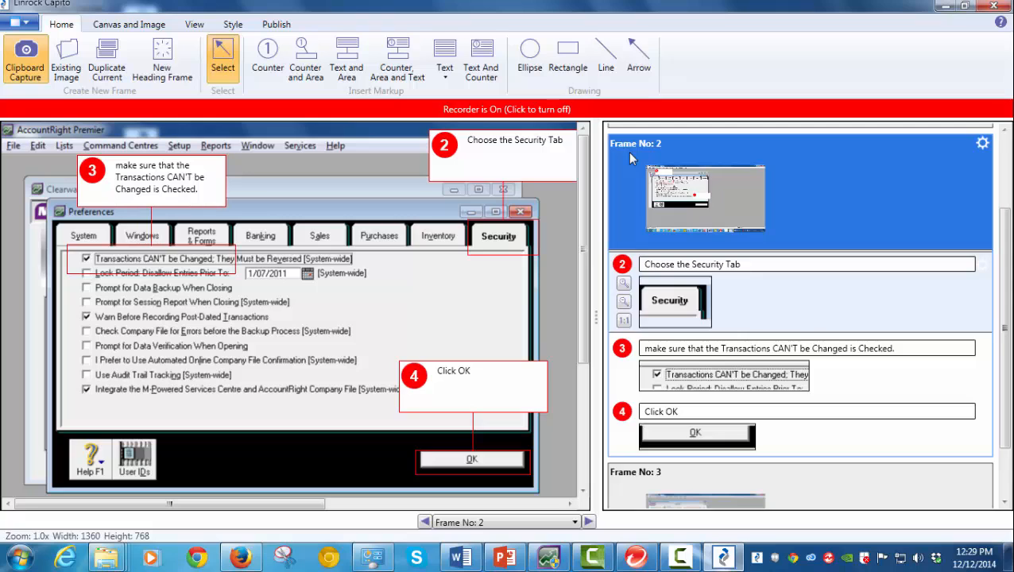
{"action": "left_click", "coordinate": [983, 146]}
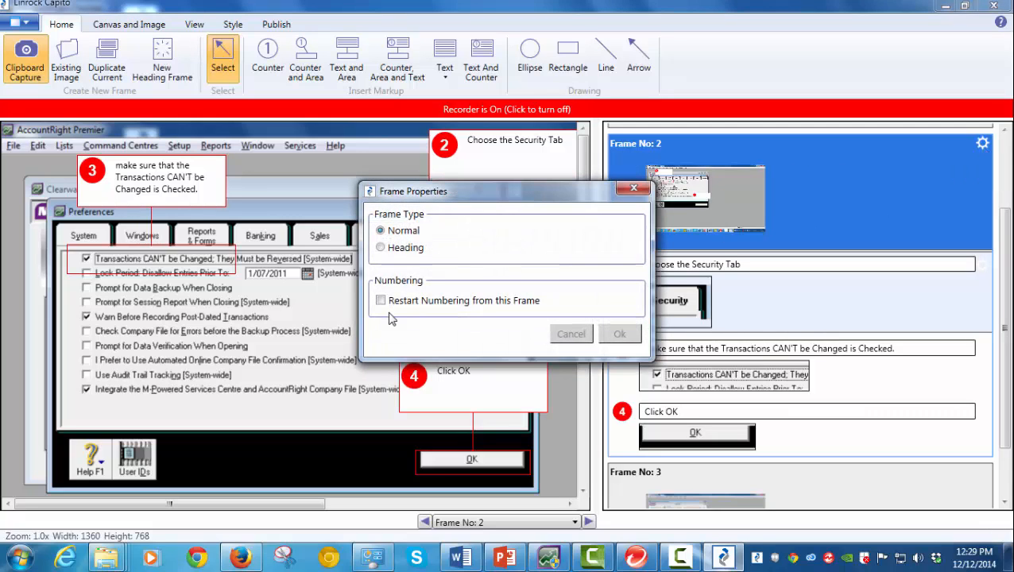
{"action": "left_click", "coordinate": [556, 336]}
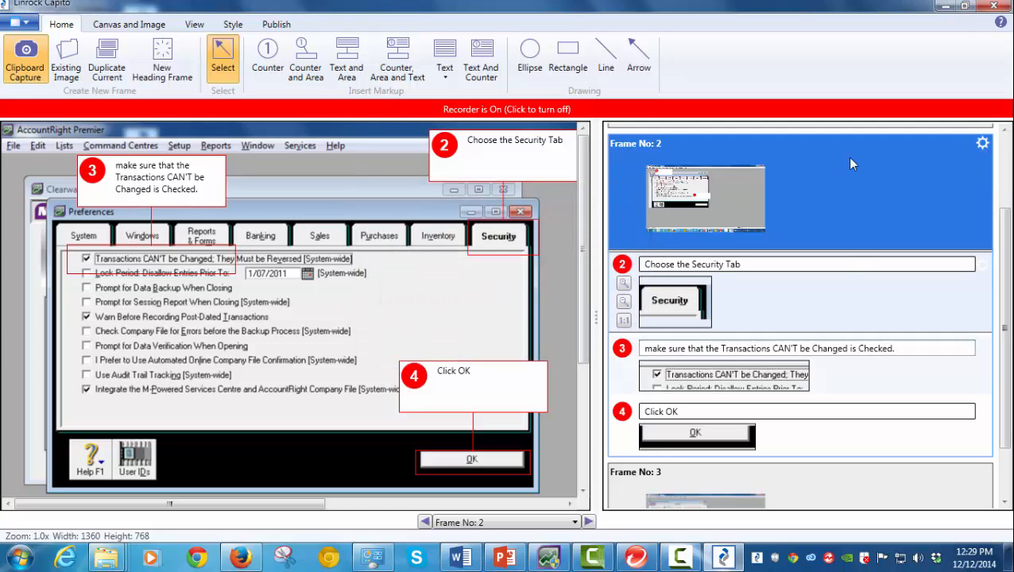
Step: Add numbered area-and-text callouts in Frame 3 around the Sales icon and the Sales Register link
{"action": "scroll", "coordinate": [853, 279], "scroll_direction": "down", "scroll_amount": 1}
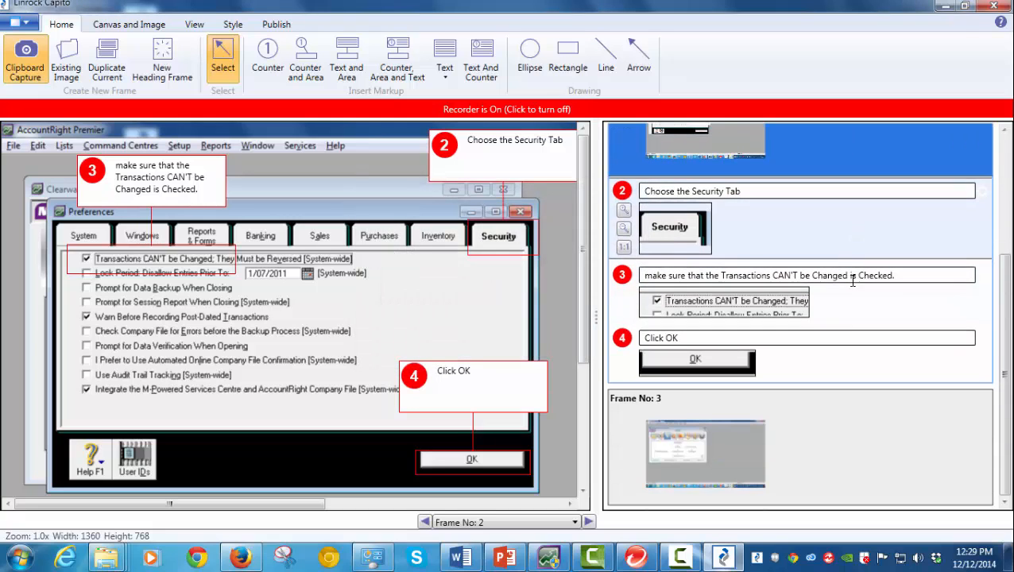
{"action": "left_click", "coordinate": [874, 454]}
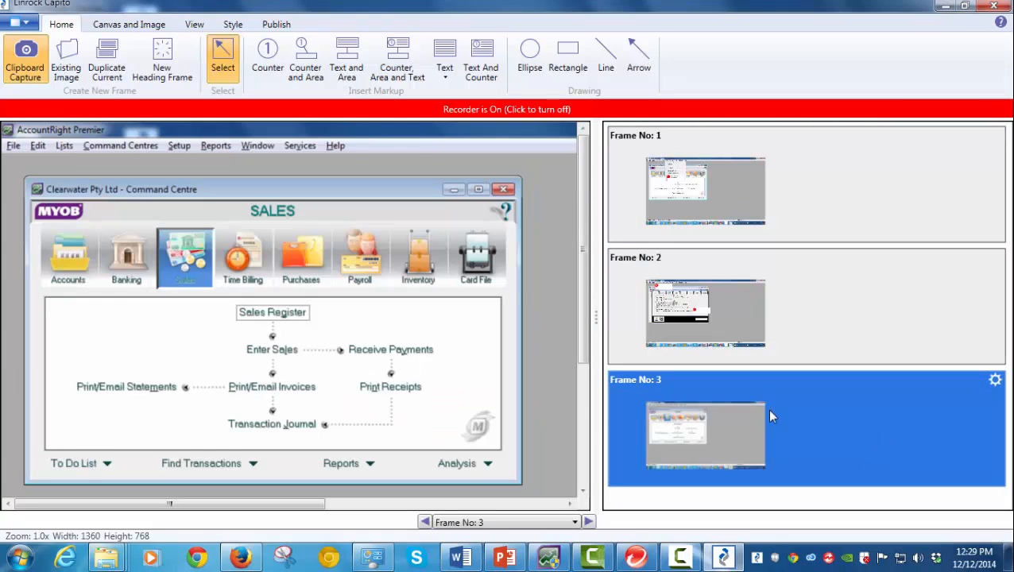
{"action": "left_click", "coordinate": [395, 62]}
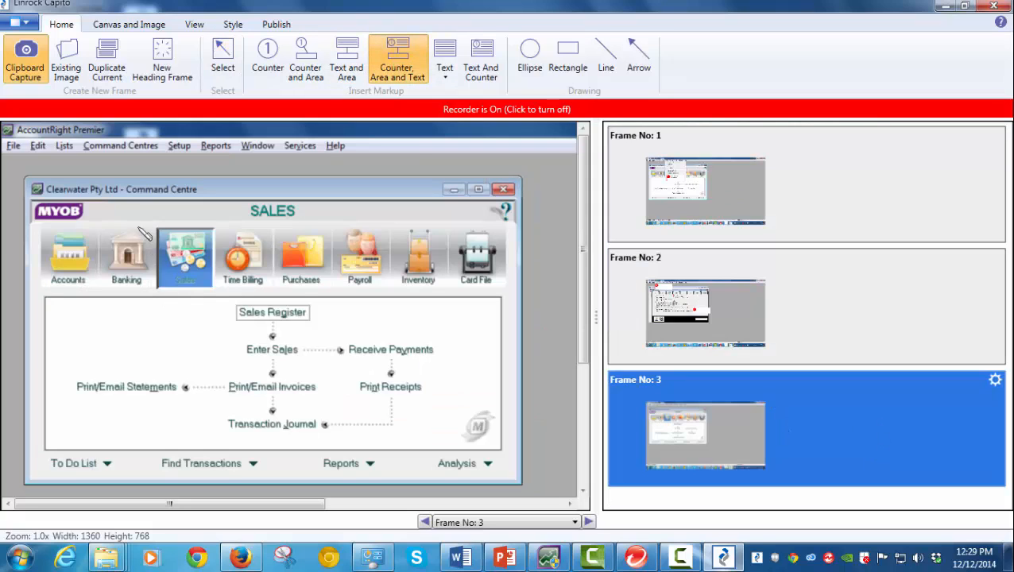
{"action": "left_click_drag", "start_coordinate": [156, 227], "coordinate": [216, 291]}
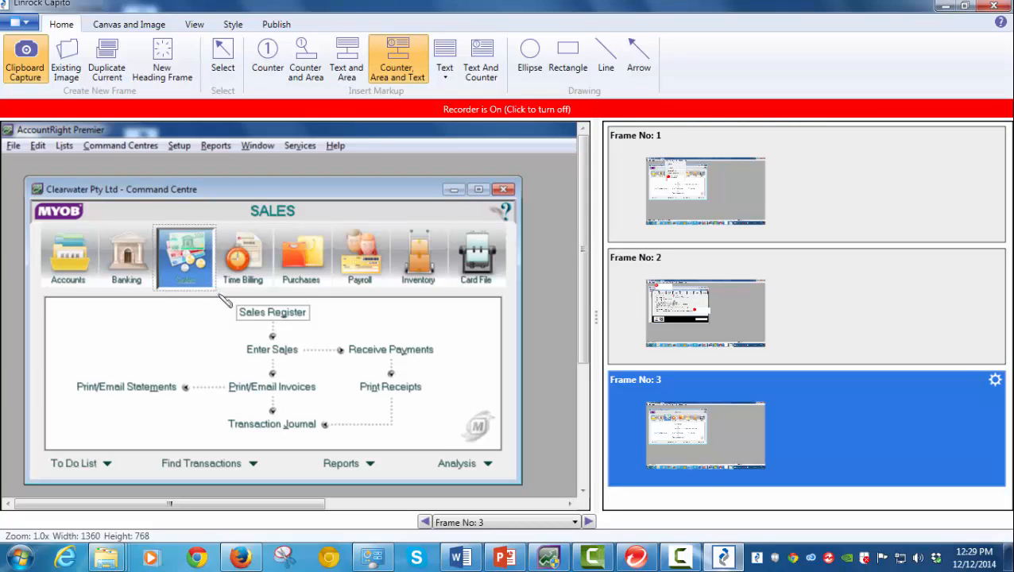
{"action": "left_click", "coordinate": [308, 318]}
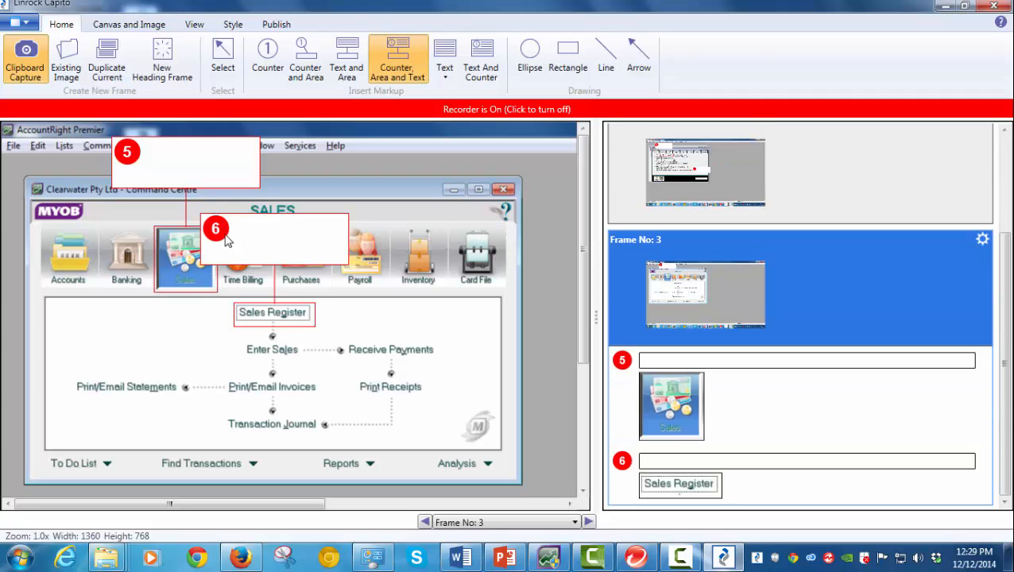
Step: Caption the Frame 3 callouts "Click on Sales" and "Click on Sales Register", and move both text boxes clear of the Sales icon
{"action": "left_click_drag", "start_coordinate": [123, 155], "coordinate": [48, 160]}
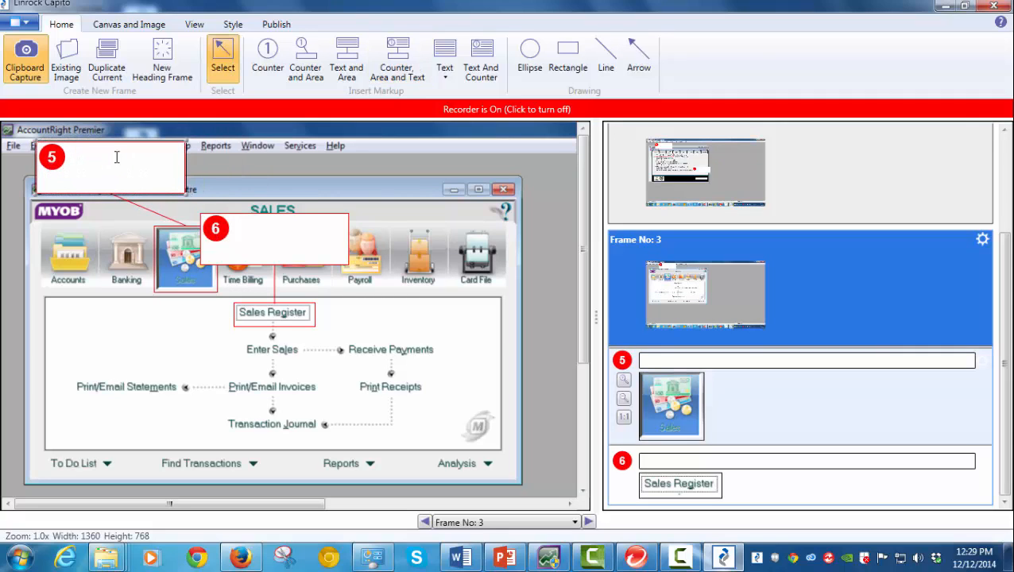
{"action": "left_click", "coordinate": [100, 156]}
{"action": "type", "text": "Click on Sales"}
{"action": "left_click", "coordinate": [270, 240]}
{"action": "type", "text": "Click on Sales Register"}
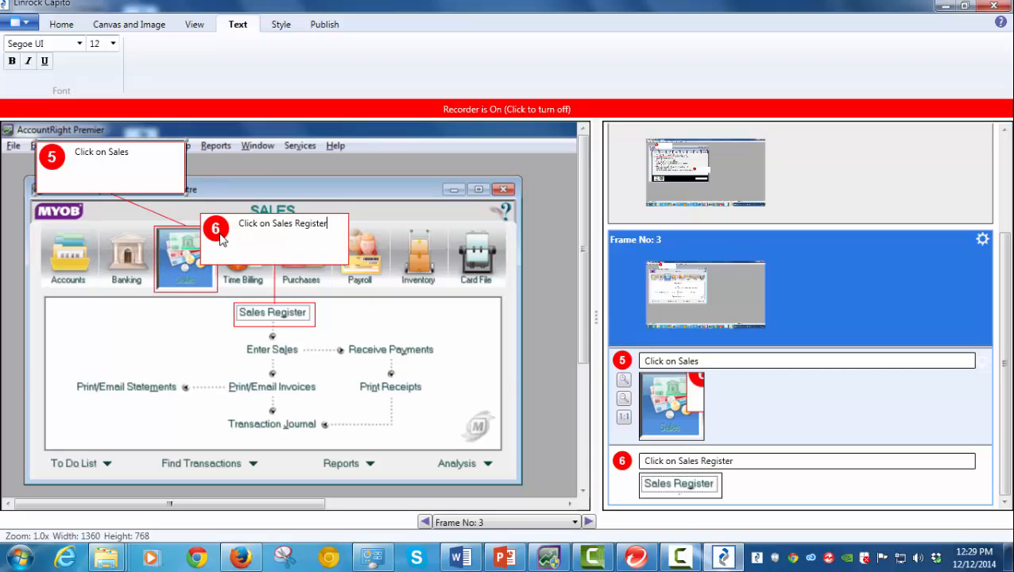
{"action": "left_click_drag", "start_coordinate": [221, 240], "coordinate": [329, 242]}
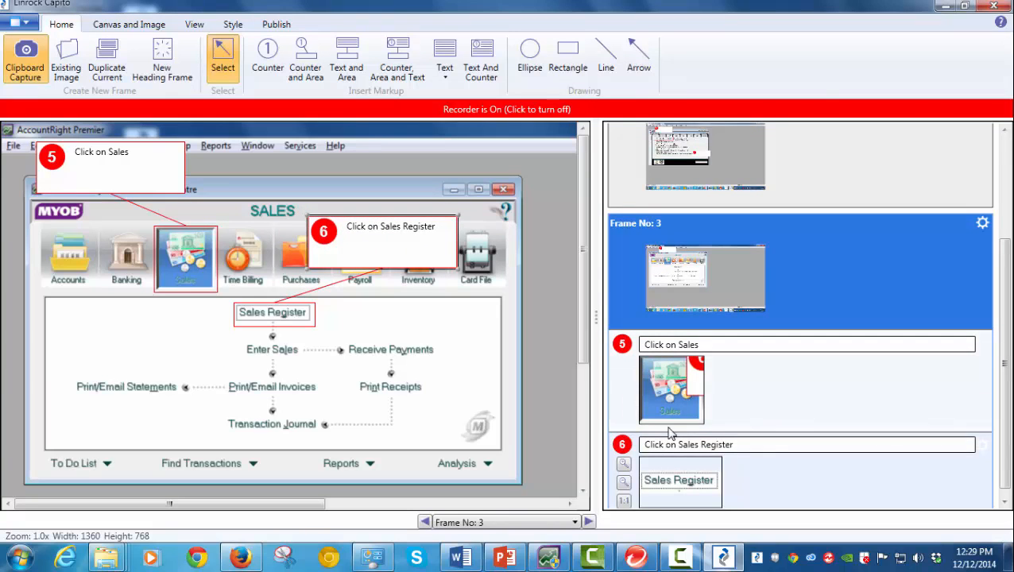
{"action": "scroll", "coordinate": [755, 407], "scroll_direction": "down", "scroll_amount": 1}
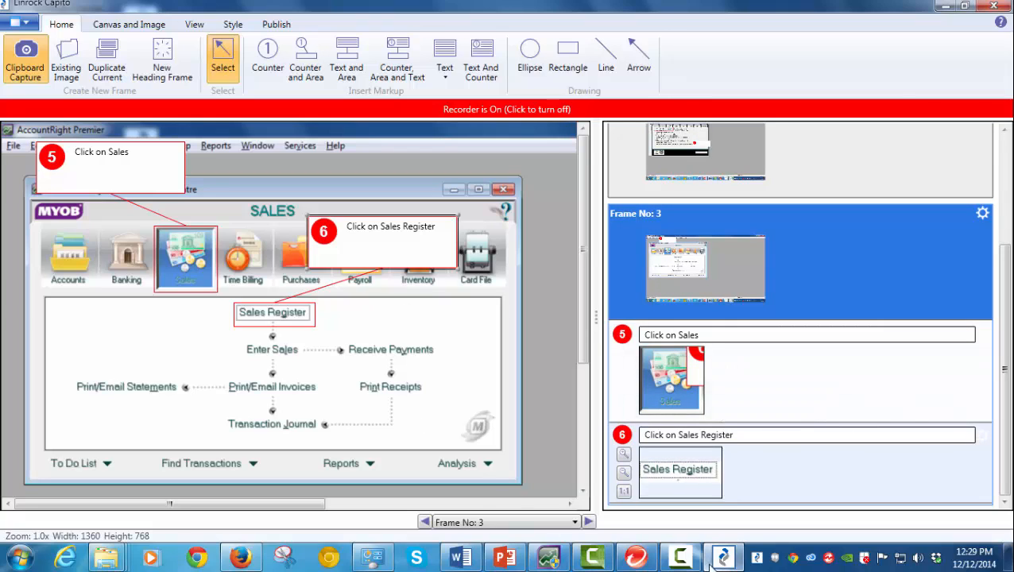
Step: Switch to AccountRight, open the $250.00 A-Z Stationery Supplies sale dated 18/12/2011 from the Sales Register, and generate its reversal
{"action": "left_click", "coordinate": [610, 562]}
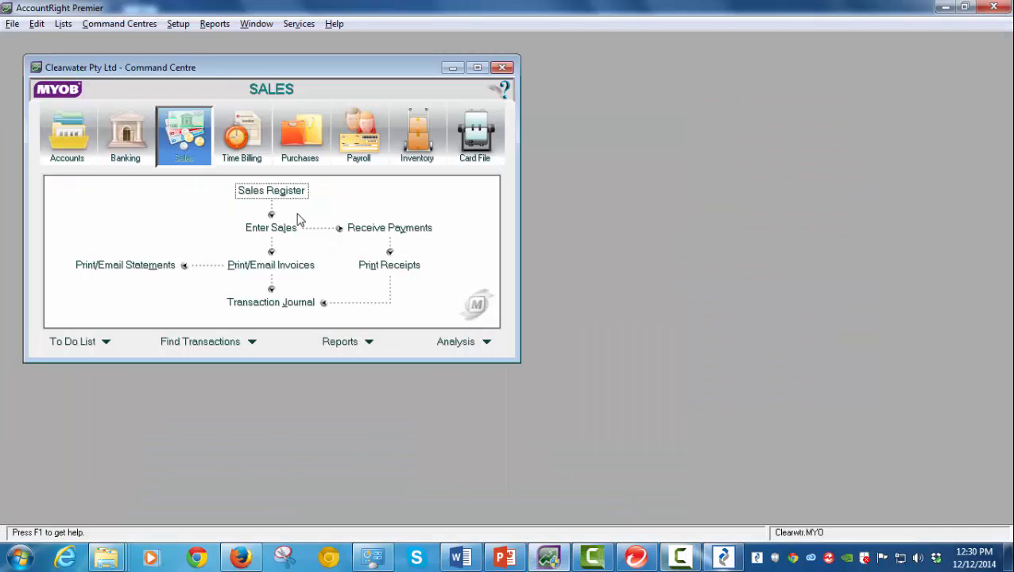
{"action": "left_click", "coordinate": [279, 192]}
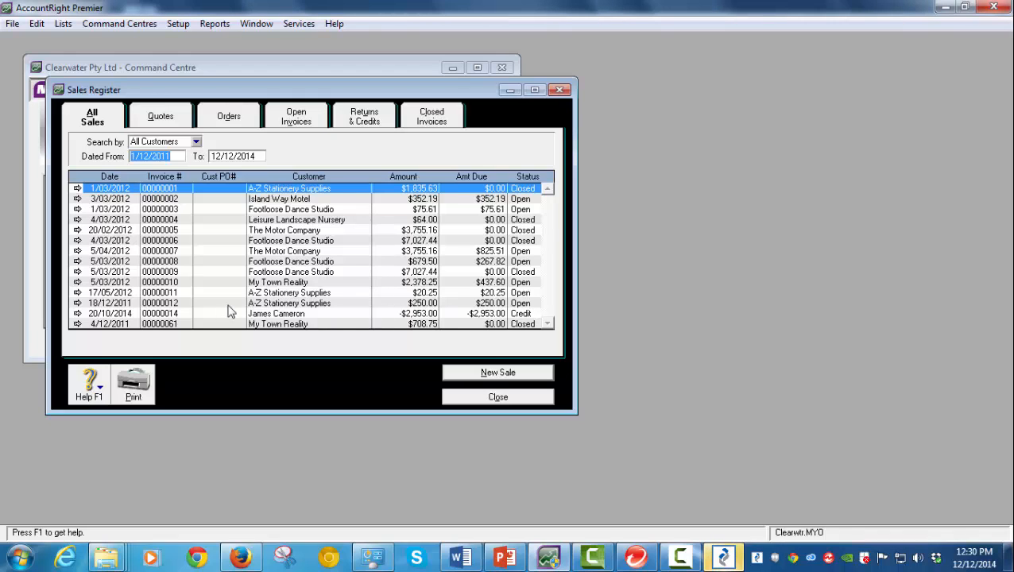
{"action": "left_click", "coordinate": [78, 304]}
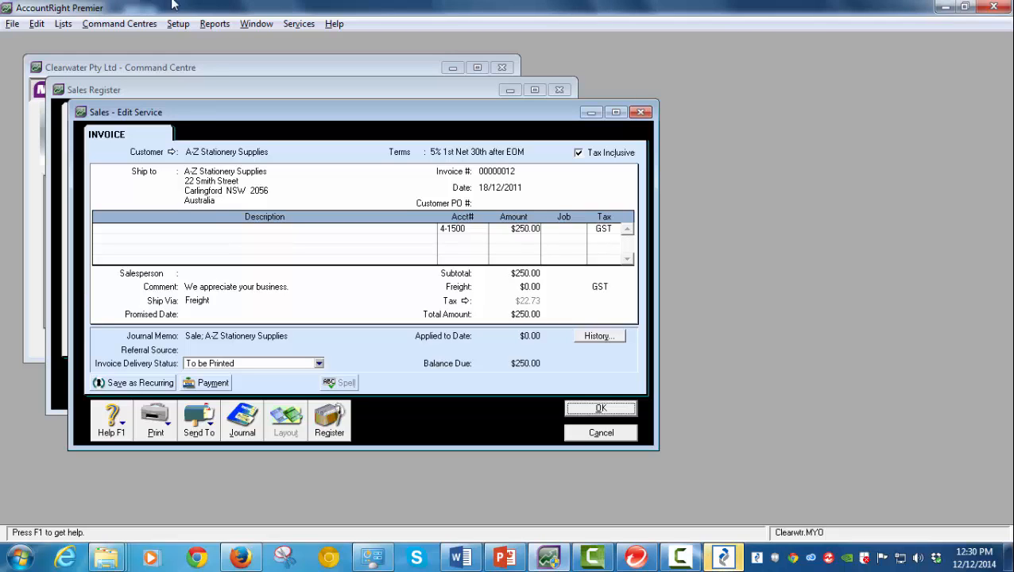
{"action": "left_click", "coordinate": [36, 23]}
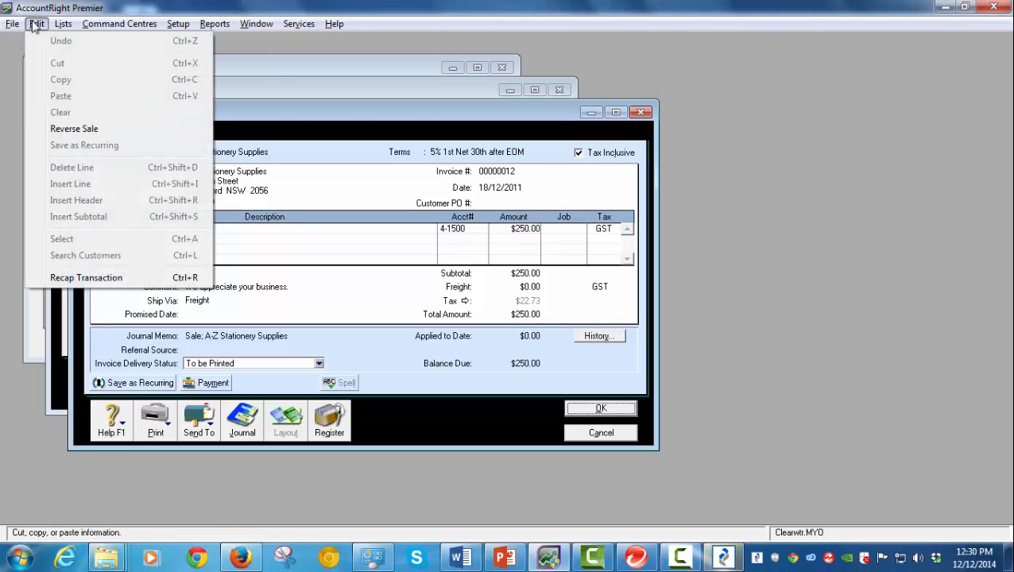
{"action": "left_click", "coordinate": [137, 130]}
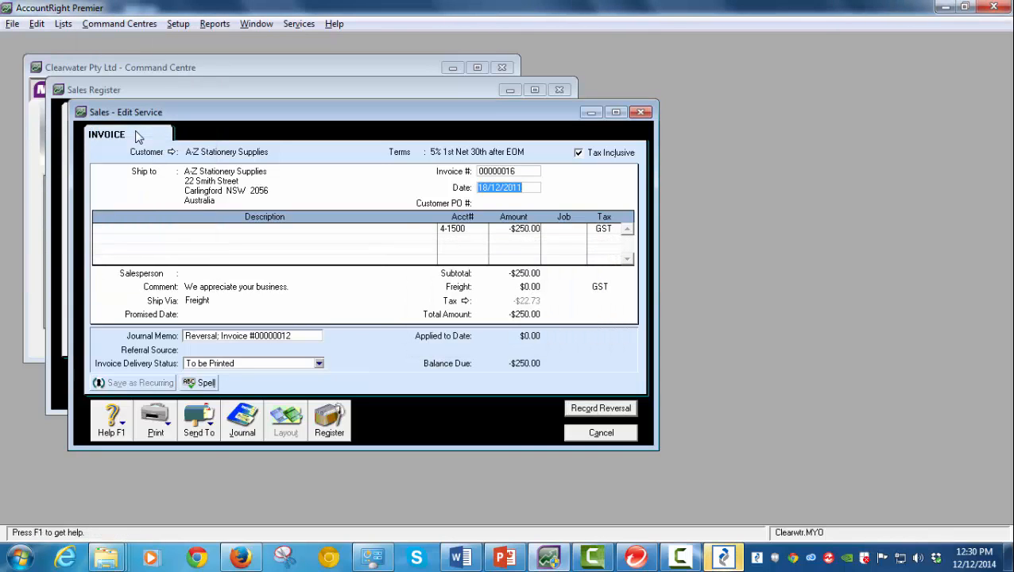
Step: Record the reversal of the A-Z Stationery Supplies sale, and switch back to Linrock Capito
{"action": "left_click", "coordinate": [629, 409]}
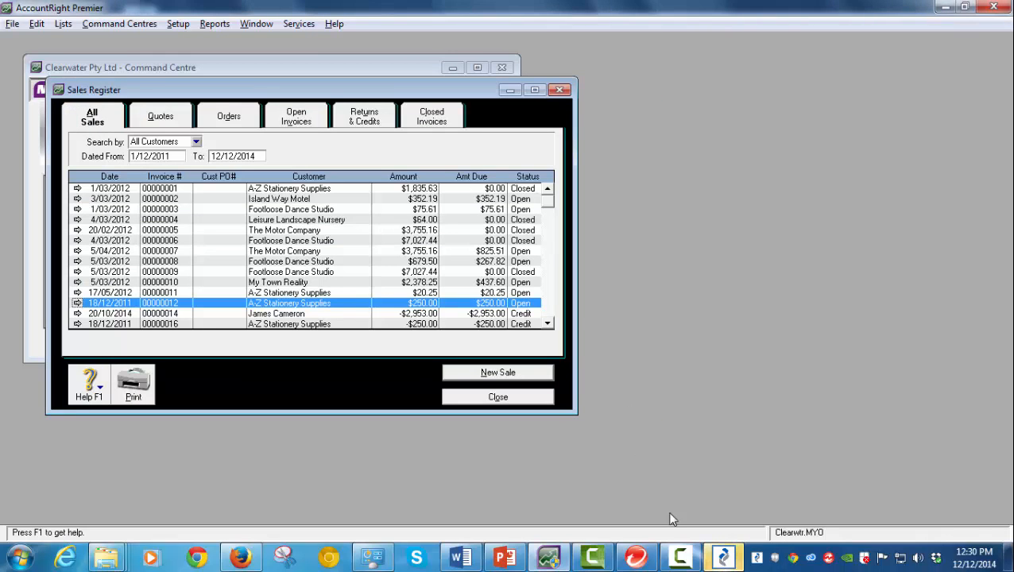
{"action": "left_click", "coordinate": [726, 559]}
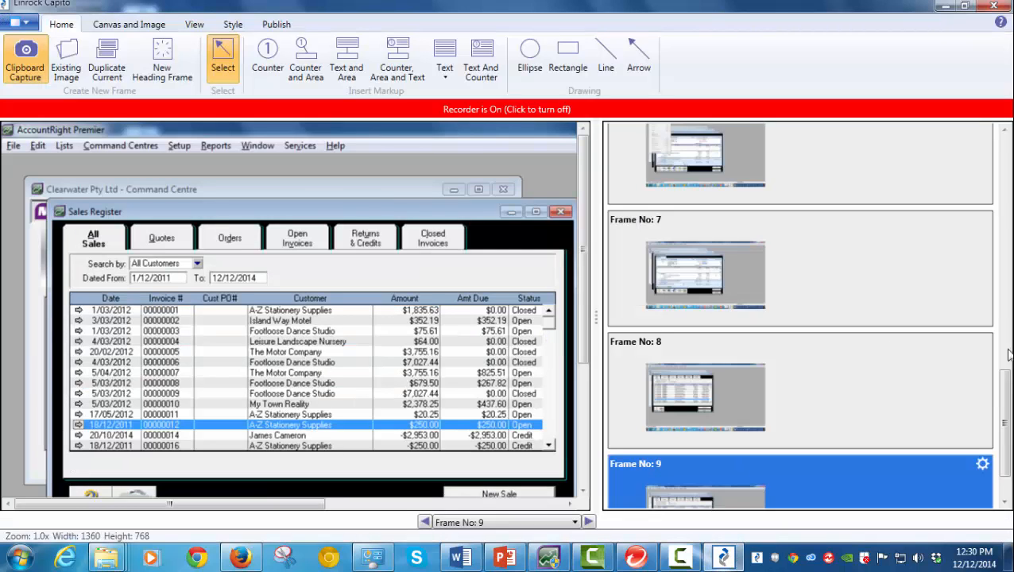
Step: Delete the redundant Sales Register capture at the end of the frame list
{"action": "left_click", "coordinate": [871, 414]}
{"action": "left_click", "coordinate": [851, 449]}
{"action": "right_click", "coordinate": [773, 432]}
{"action": "left_click", "coordinate": [827, 365]}
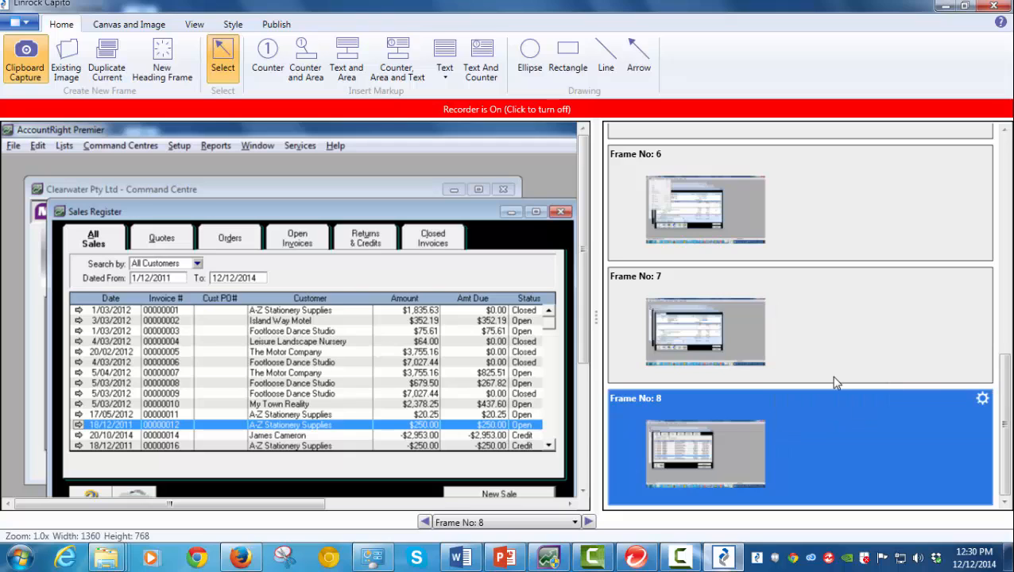
Step: In Frame 4, add a numbered area-and-text callout around the lower invoice rows and an arrow drawn to the 18/12/2011 entry's link
{"action": "scroll", "coordinate": [836, 377], "scroll_direction": "up", "scroll_amount": 6}
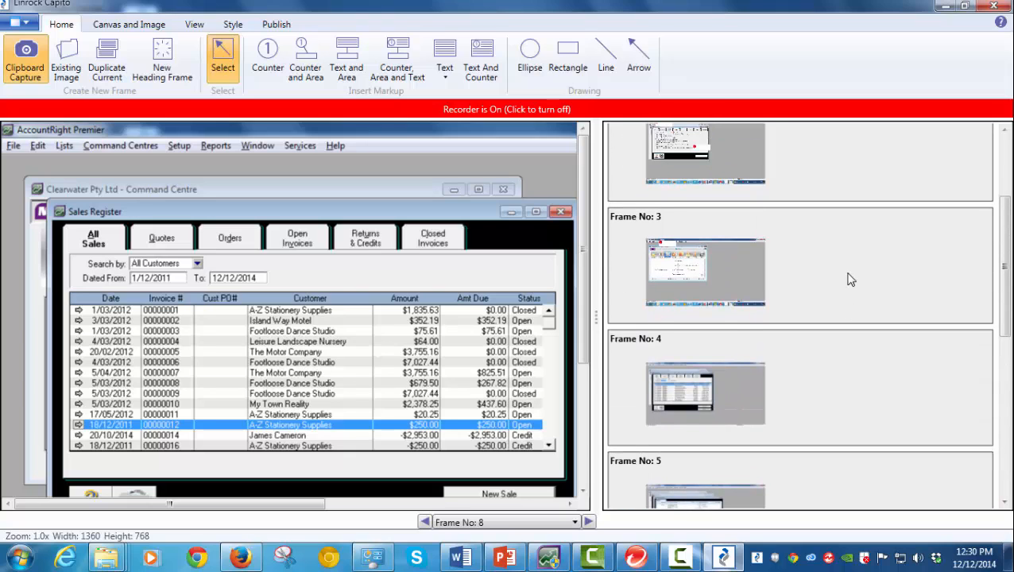
{"action": "scroll", "coordinate": [849, 280], "scroll_direction": "up", "scroll_amount": 3}
{"action": "left_click", "coordinate": [819, 416]}
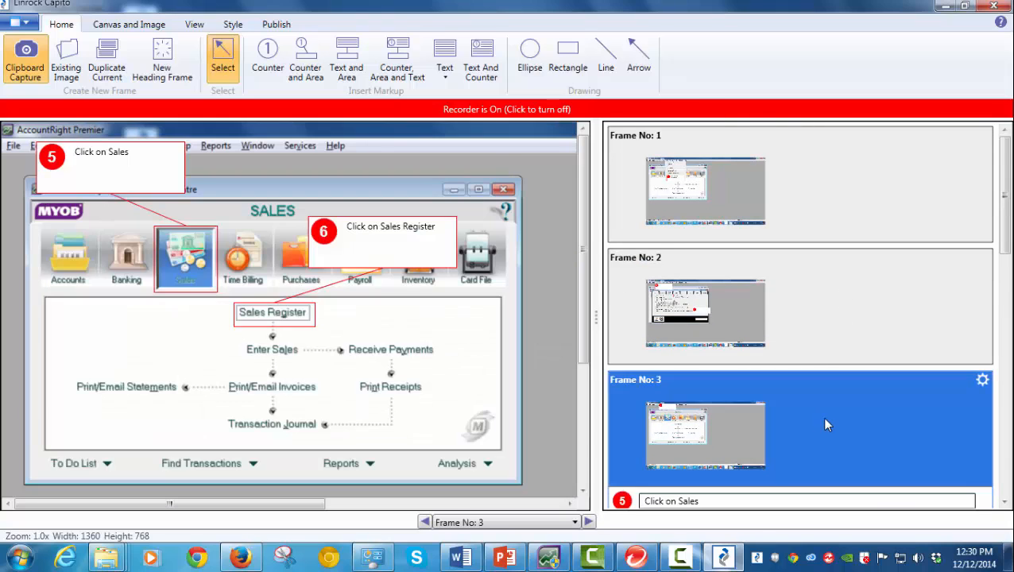
{"action": "scroll", "coordinate": [826, 425], "scroll_direction": "down", "scroll_amount": 3}
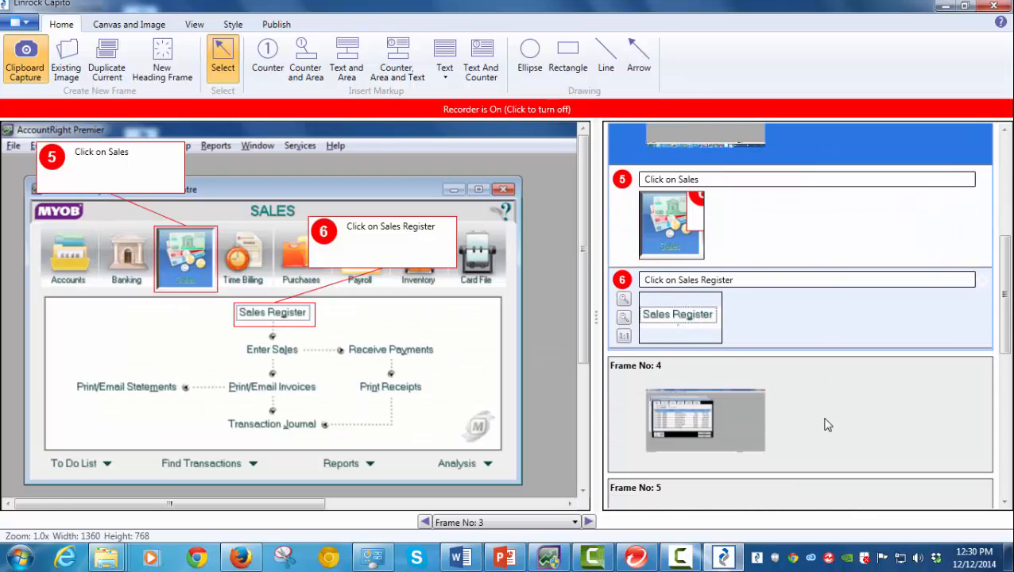
{"action": "left_click", "coordinate": [831, 423]}
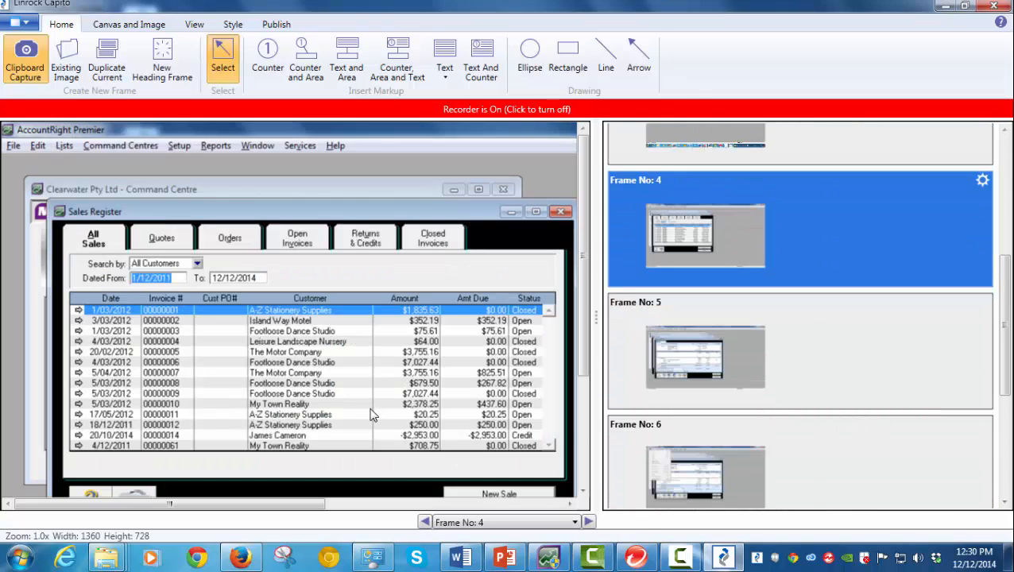
{"action": "scroll", "coordinate": [375, 416], "scroll_direction": "down", "scroll_amount": 1}
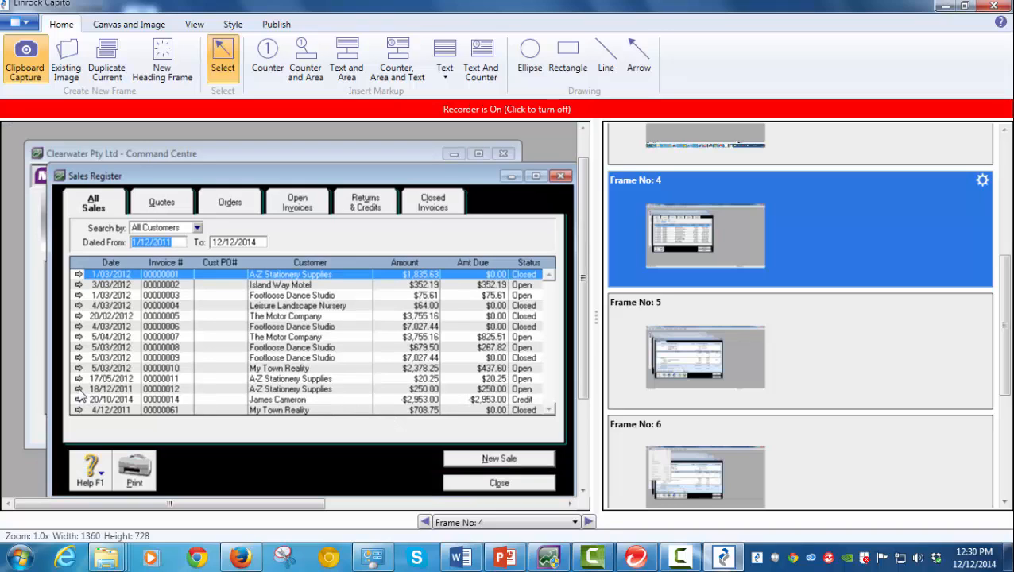
{"action": "left_click", "coordinate": [409, 63]}
{"action": "mouse_move", "coordinate": [47, 344]}
{"action": "left_mouse_down"}
{"action": "mouse_move", "coordinate": [188, 425]}
{"action": "mouse_move", "coordinate": [209, 426]}
{"action": "left_mouse_up"}
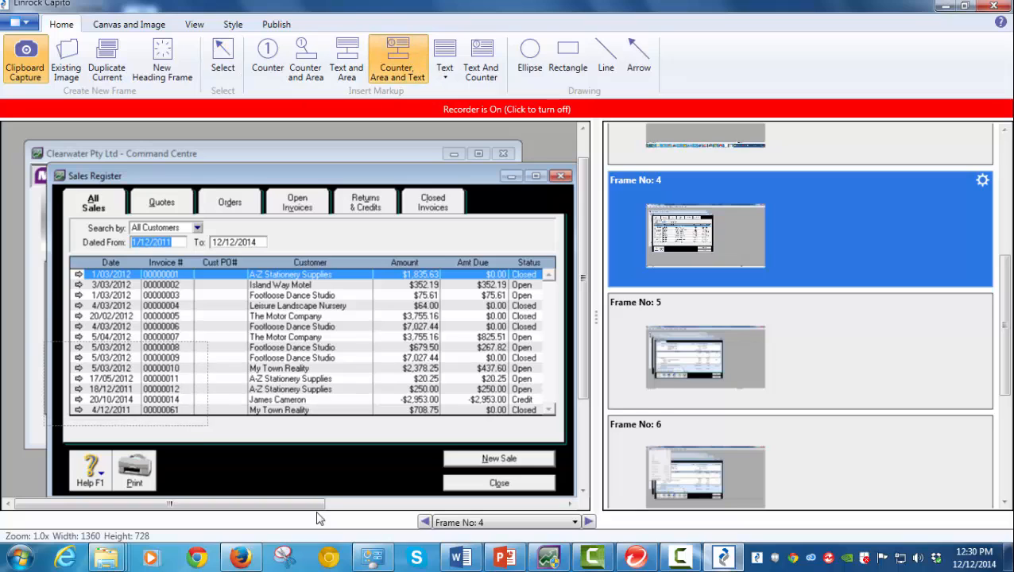
{"action": "left_click", "coordinate": [635, 52]}
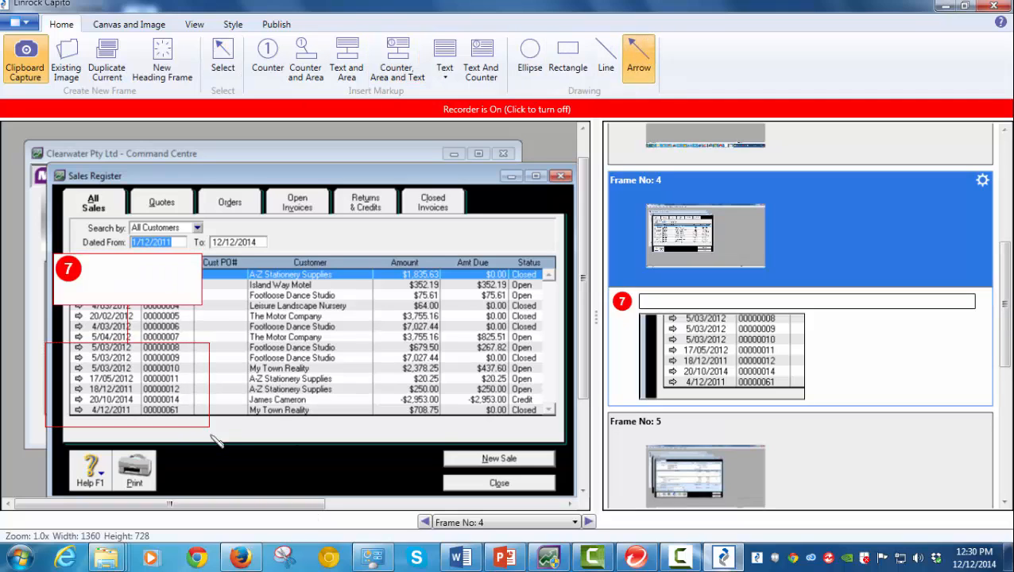
{"action": "left_click_drag", "start_coordinate": [211, 431], "coordinate": [92, 391]}
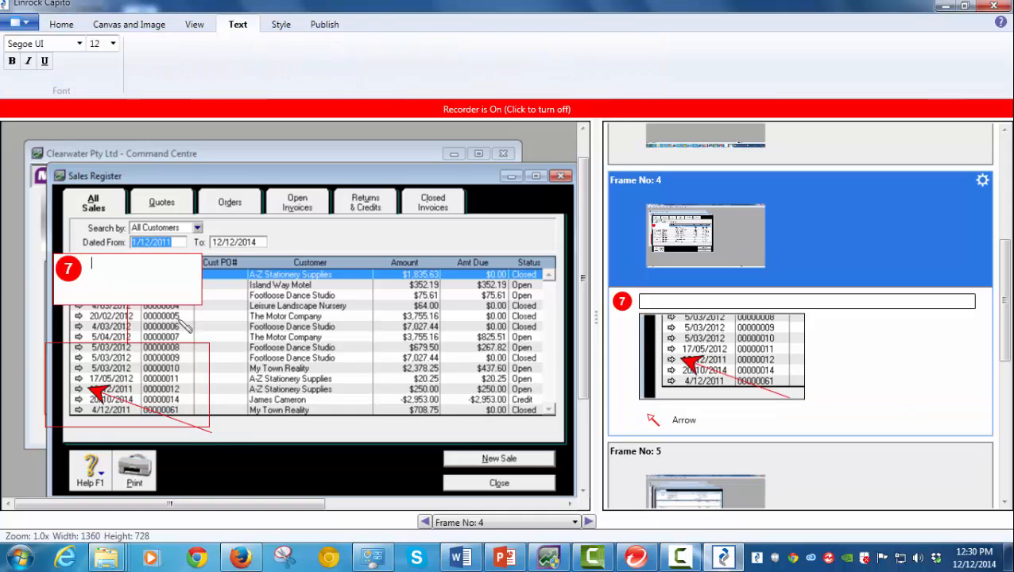
Step: Caption the Frame 4 callout "Click on the arrow to the left of the entry that you want to reverse", then widen and reposition its text box
{"action": "type", "text": "lick on t"}
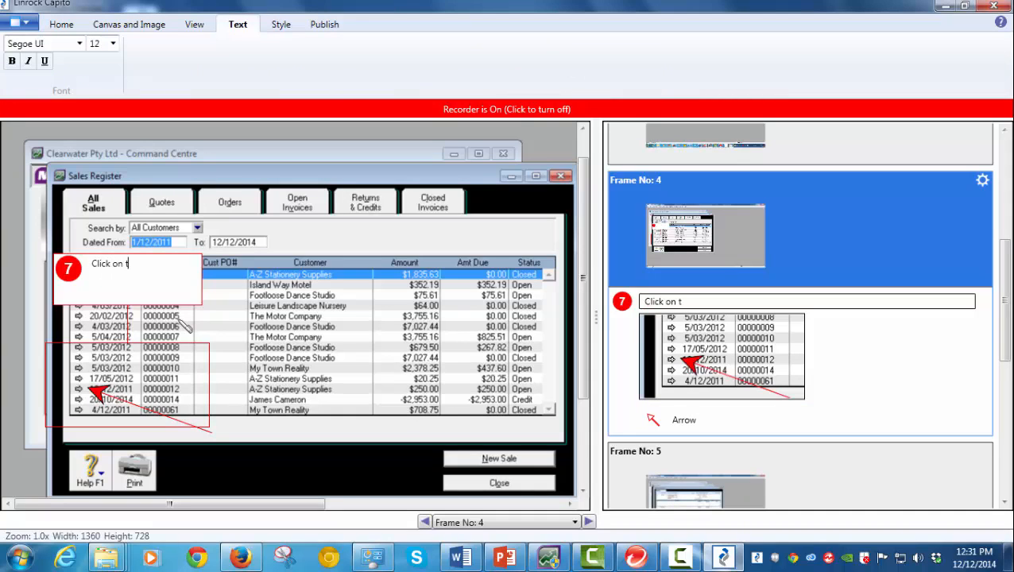
{"action": "type", "text": "he arrow to the left of the entry that you w"}
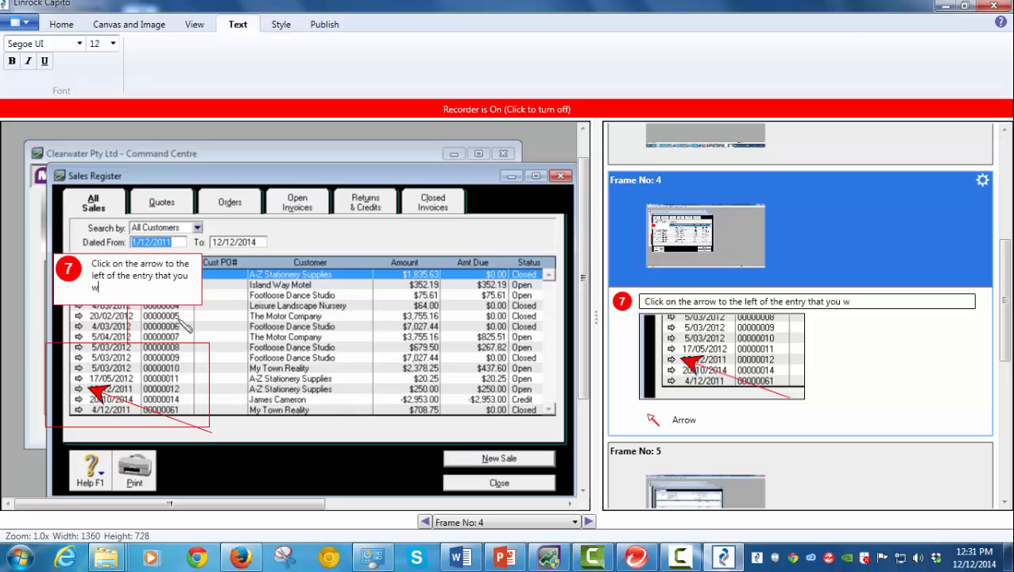
{"action": "type", "text": "ant to reverser"}
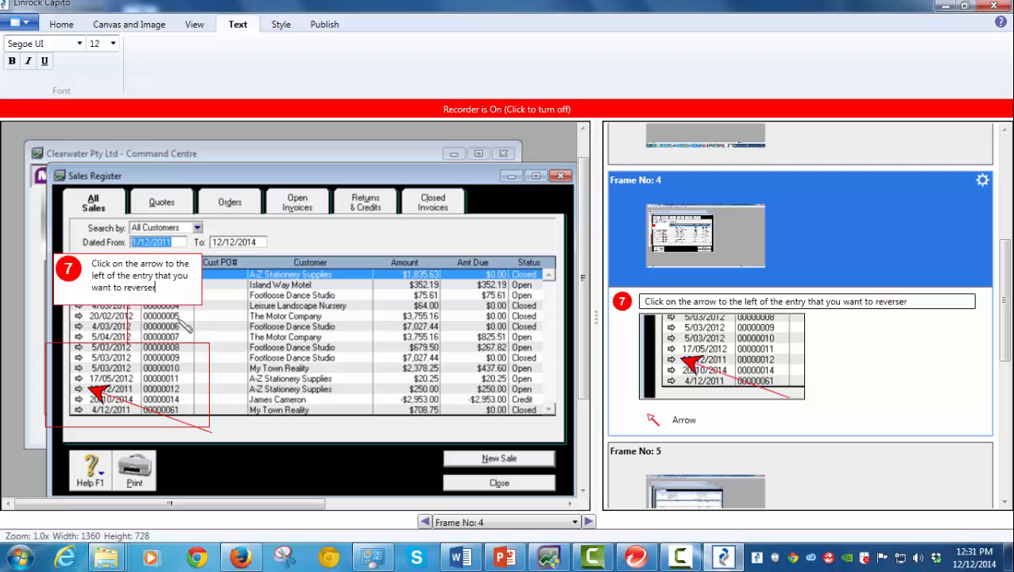
{"action": "left_click", "coordinate": [68, 270]}
{"action": "left_click_drag", "start_coordinate": [206, 307], "coordinate": [246, 308]}
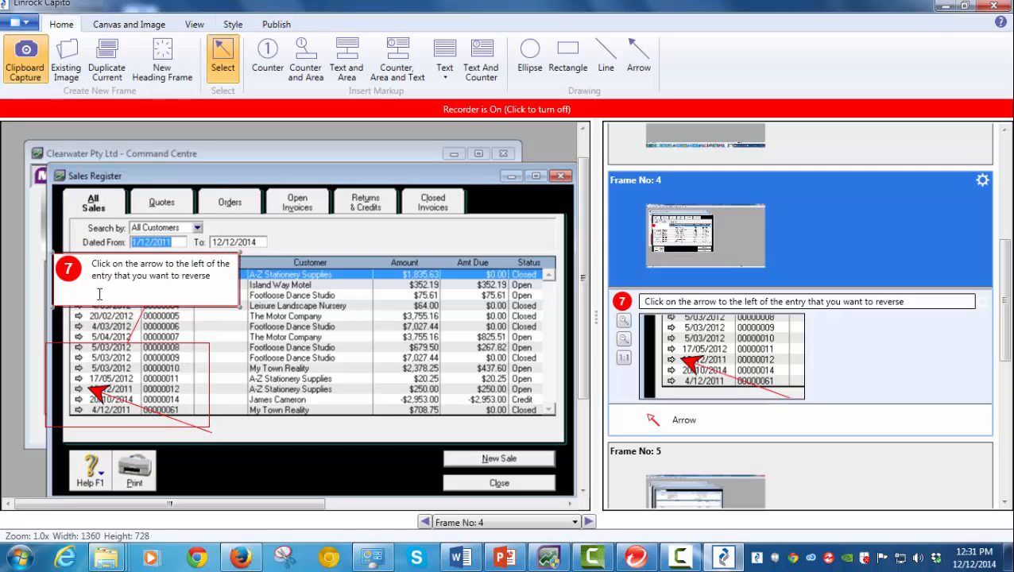
{"action": "left_click_drag", "start_coordinate": [75, 282], "coordinate": [103, 277]}
Step: Widen the canvas area and place a numbered text box reading "The invoice appears" over the invoice window's header in Frame 5
{"action": "scroll", "coordinate": [872, 445], "scroll_direction": "down", "scroll_amount": 3}
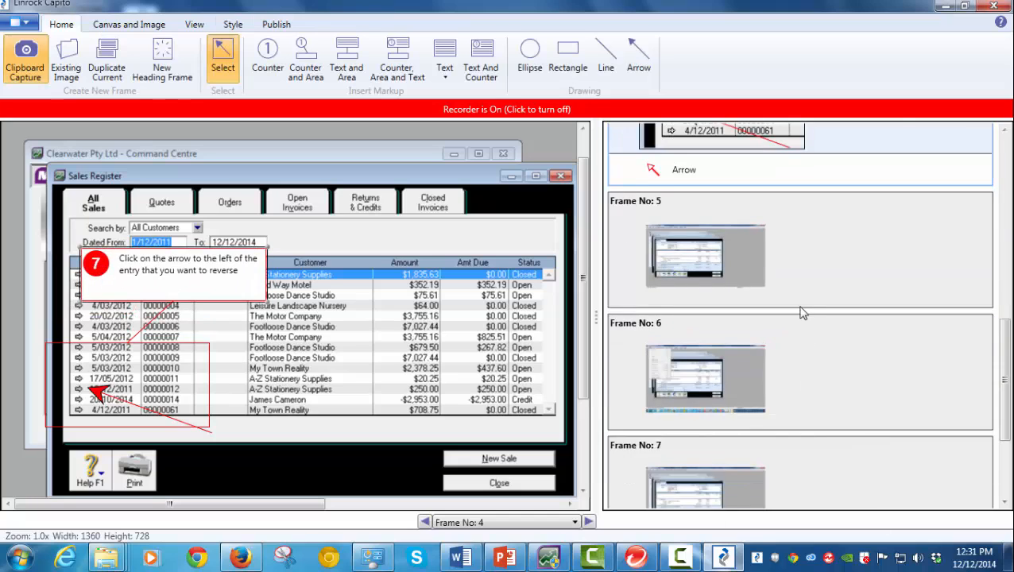
{"action": "scroll", "coordinate": [798, 313], "scroll_direction": "up", "scroll_amount": 1}
{"action": "left_click", "coordinate": [828, 342]}
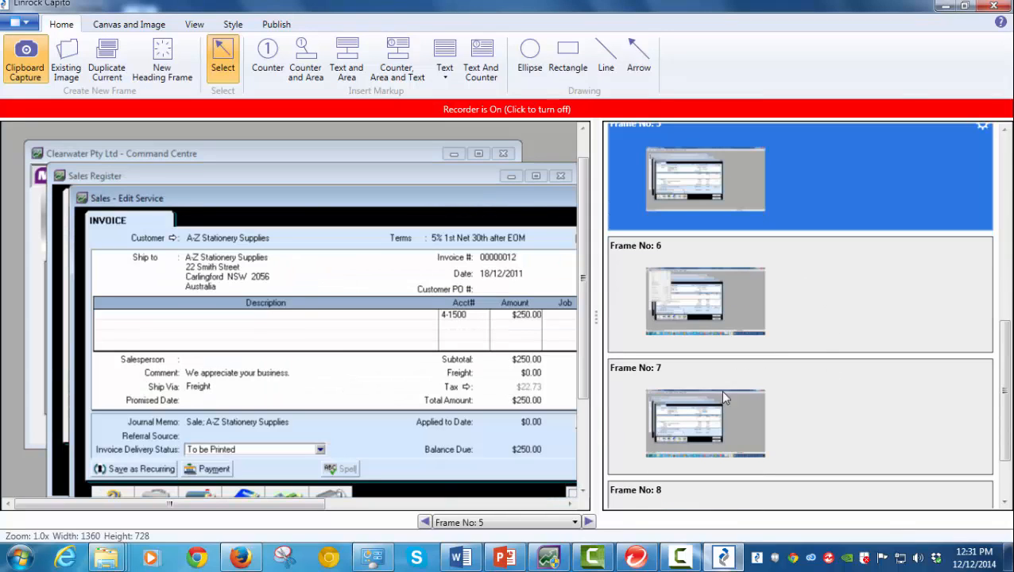
{"action": "left_click_drag", "start_coordinate": [596, 322], "coordinate": [673, 322]}
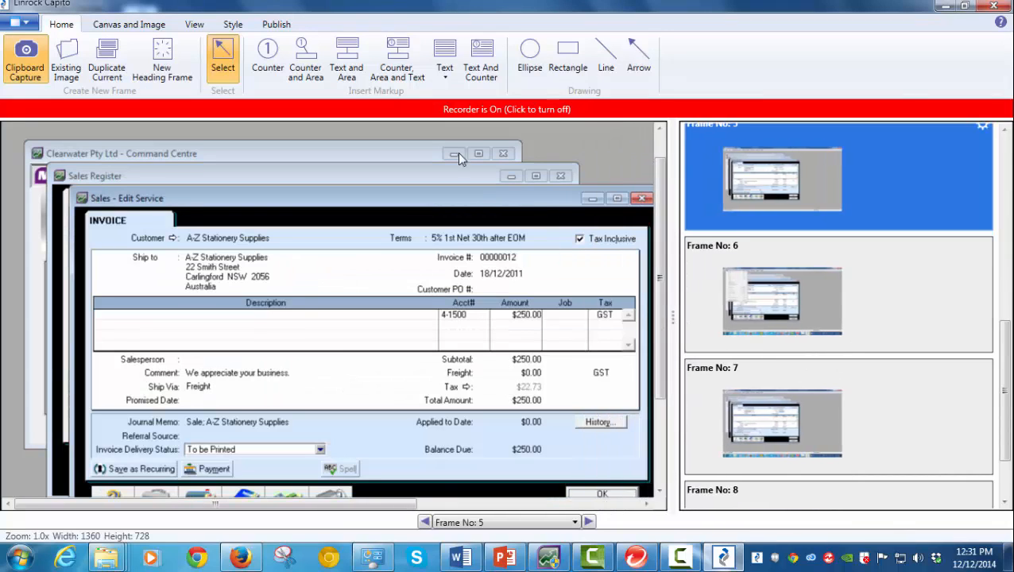
{"action": "left_click", "coordinate": [480, 63]}
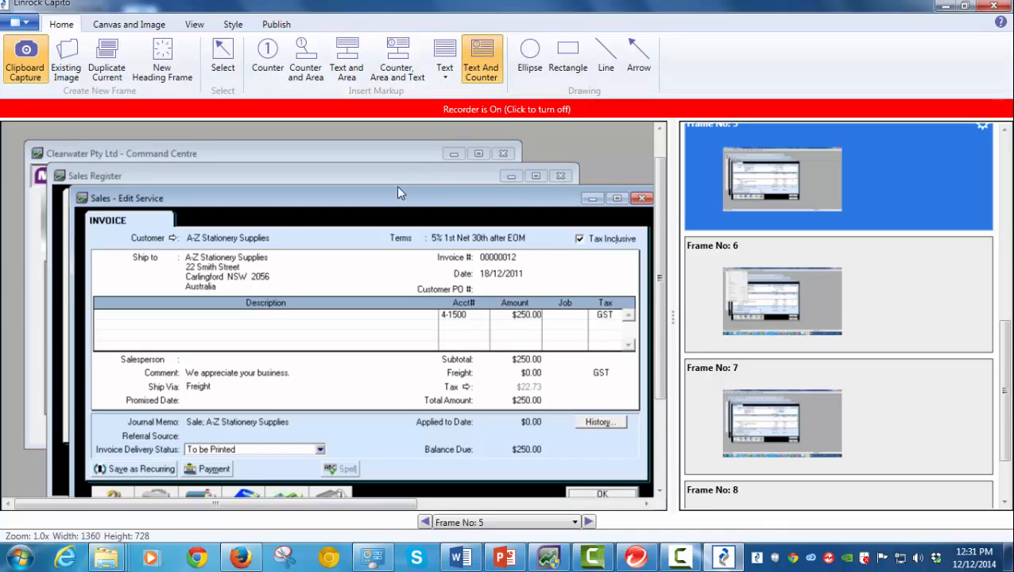
{"action": "left_click", "coordinate": [344, 219]}
{"action": "left_click", "coordinate": [351, 205]}
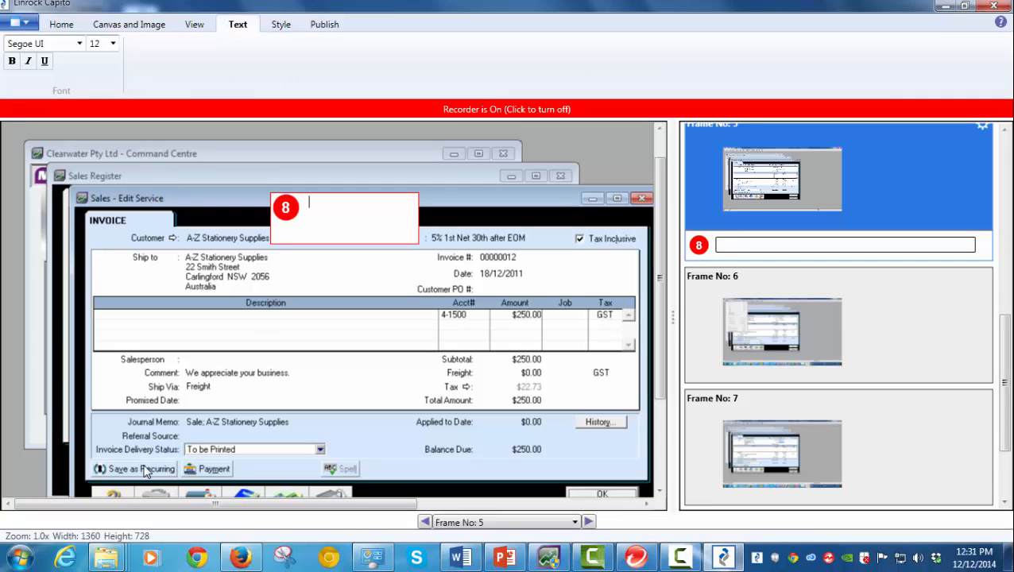
{"action": "type", "text": "The invoice appears"}
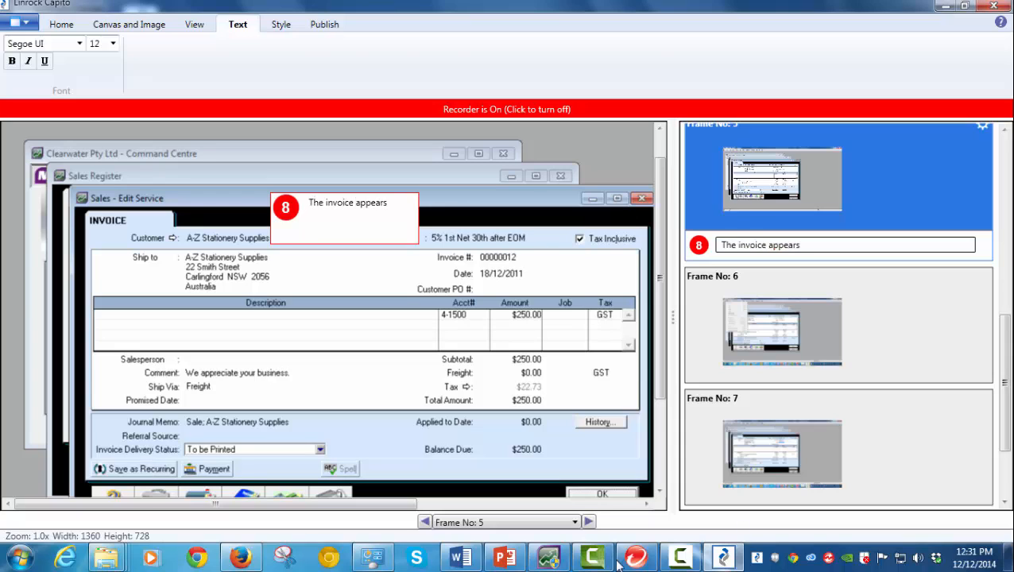
{"action": "left_click_drag", "start_coordinate": [292, 213], "coordinate": [363, 209]}
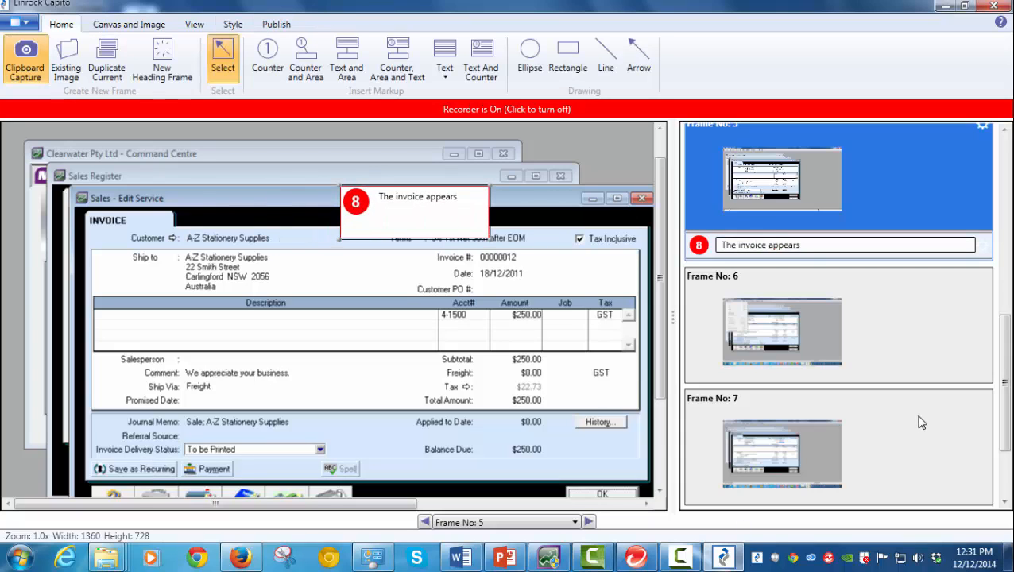
Step: In Frame 6, add a numbered callout enclosing the Edit menu down to Reverse Sale, captioned "Click Edit > Reverse Sale"
{"action": "left_click", "coordinate": [856, 312]}
{"action": "scroll", "coordinate": [517, 317], "scroll_direction": "up", "scroll_amount": 1}
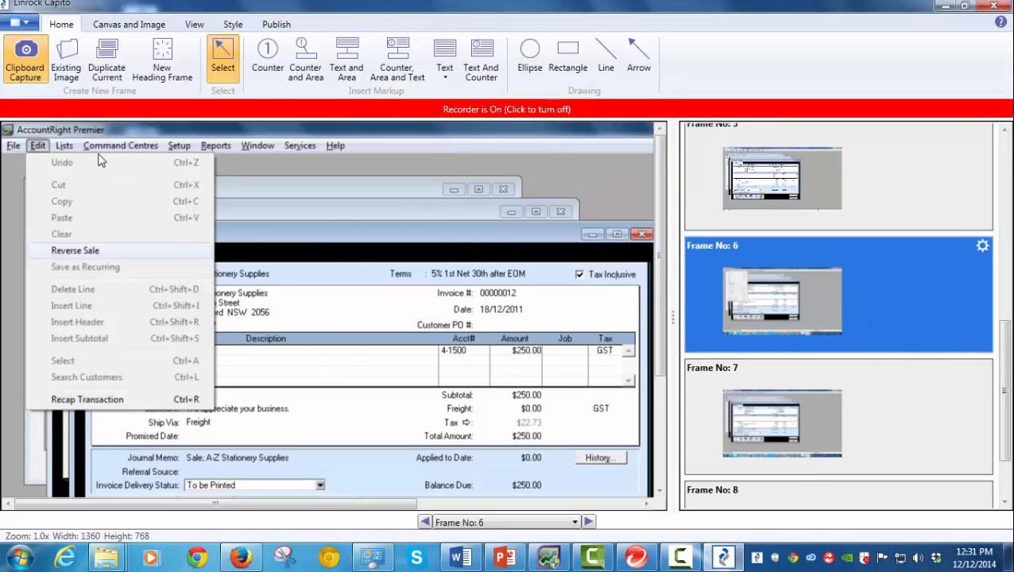
{"action": "left_click", "coordinate": [397, 62]}
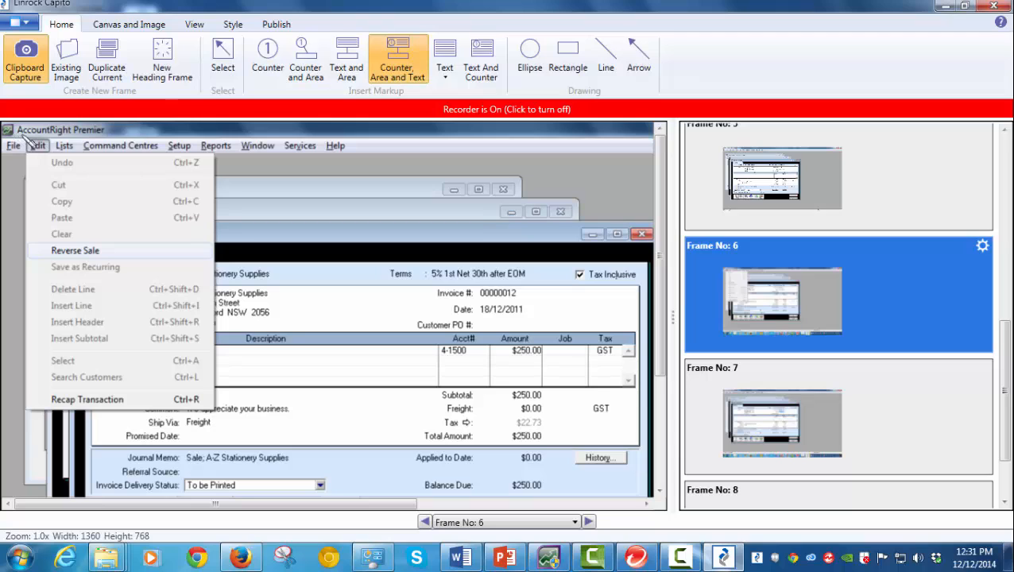
{"action": "left_click_drag", "start_coordinate": [64, 170], "coordinate": [232, 268]}
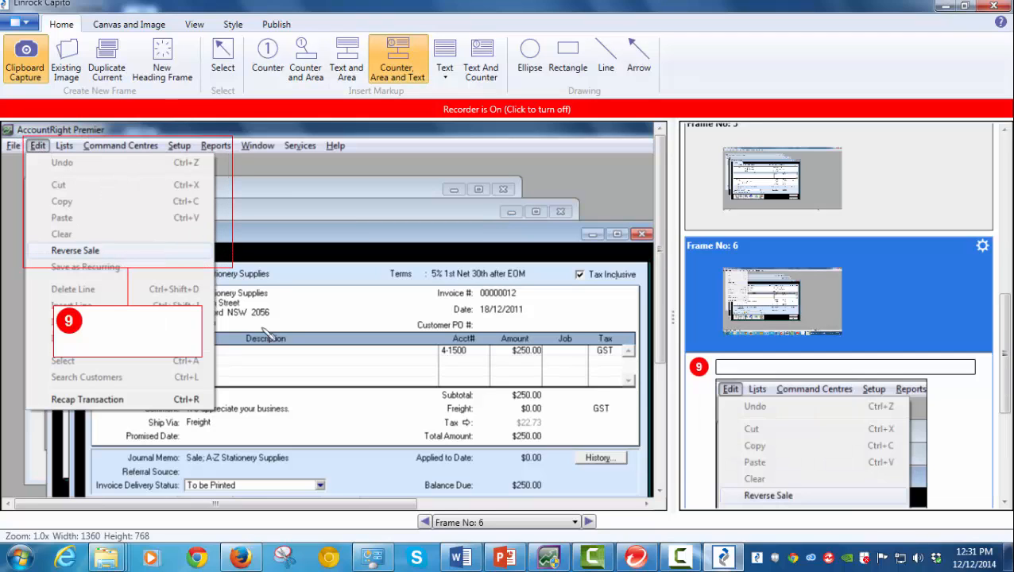
{"action": "left_click", "coordinate": [124, 321]}
{"action": "type", "text": "Click Edit"}
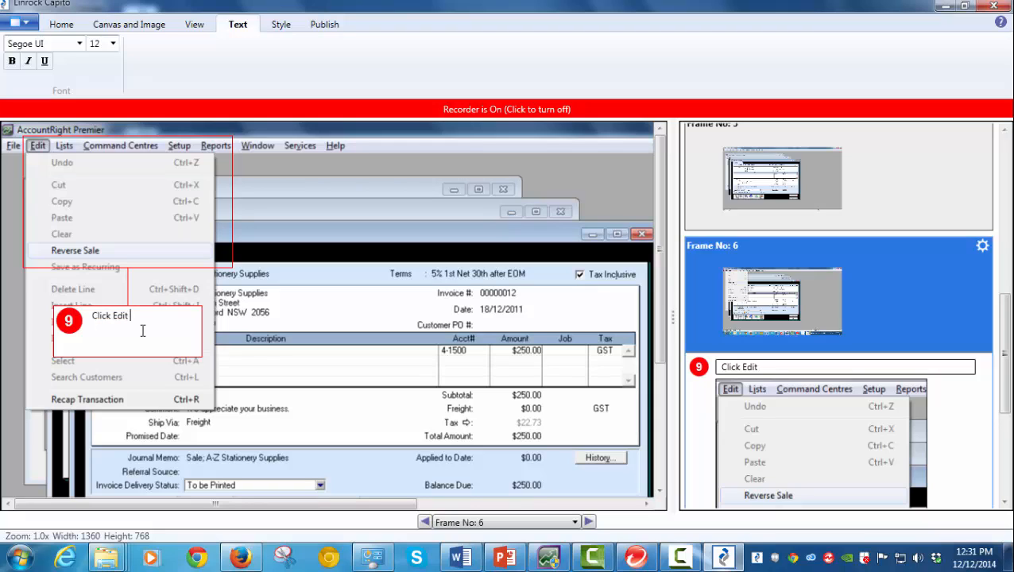
{"action": "type", "text": " > Reverse Sale"}
{"action": "left_click", "coordinate": [852, 191]}
{"action": "left_click", "coordinate": [863, 332]}
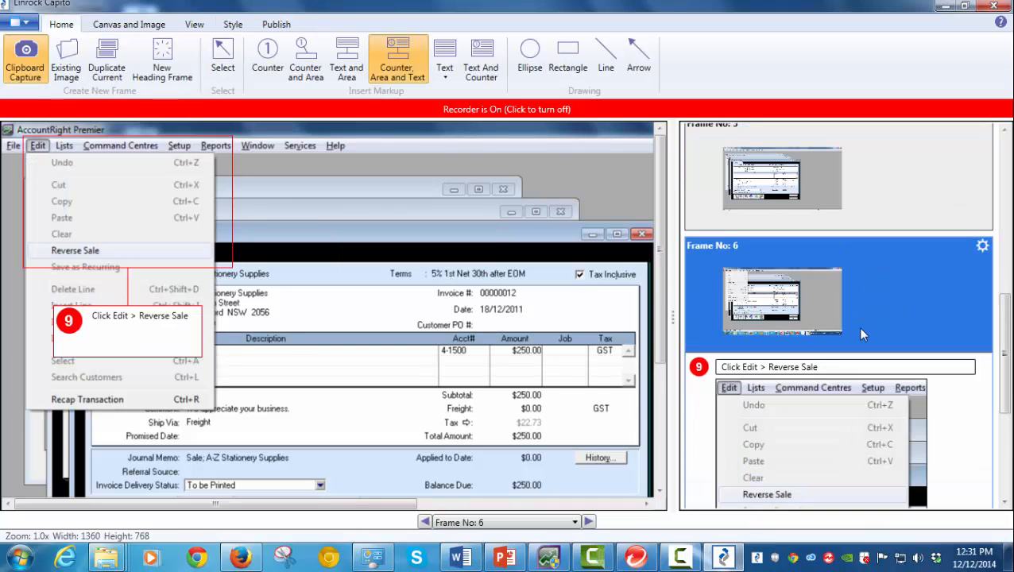
Step: Move the "The invoice appears" instruction from Frame 5 into Frame 6, and delete Frame 5
{"action": "scroll", "coordinate": [857, 326], "scroll_direction": "up", "scroll_amount": 3}
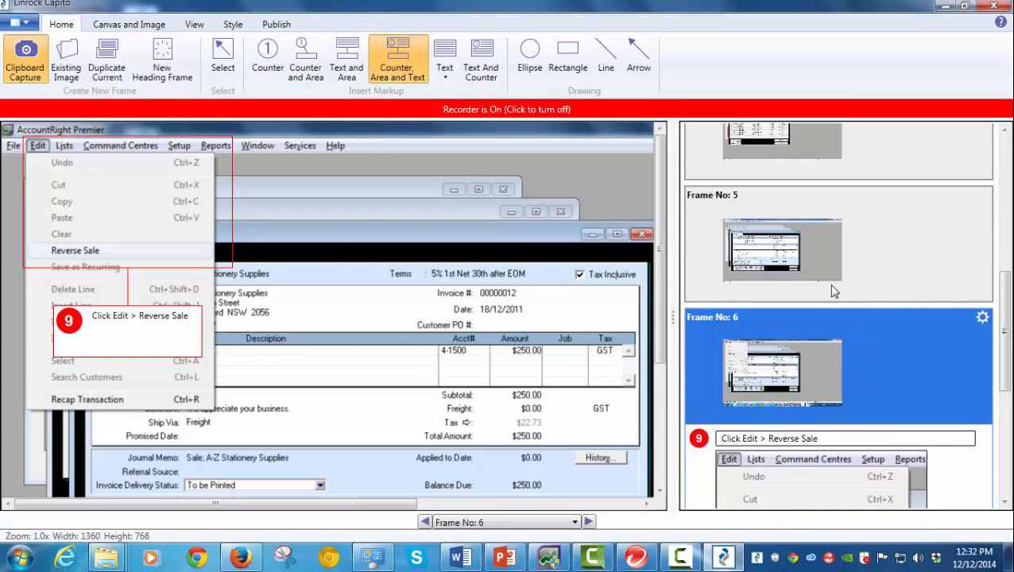
{"action": "left_click", "coordinate": [865, 253]}
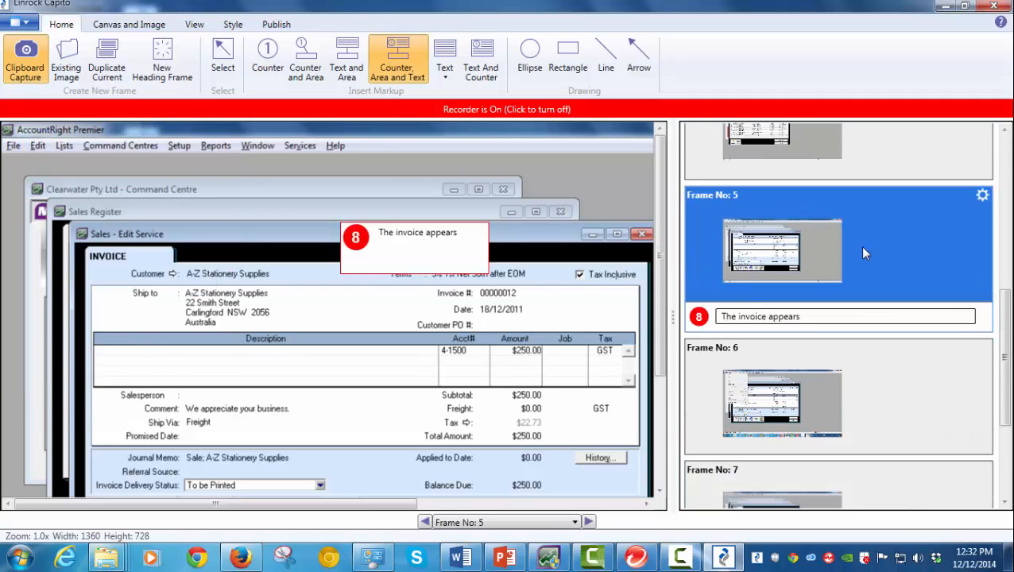
{"action": "left_click", "coordinate": [700, 318]}
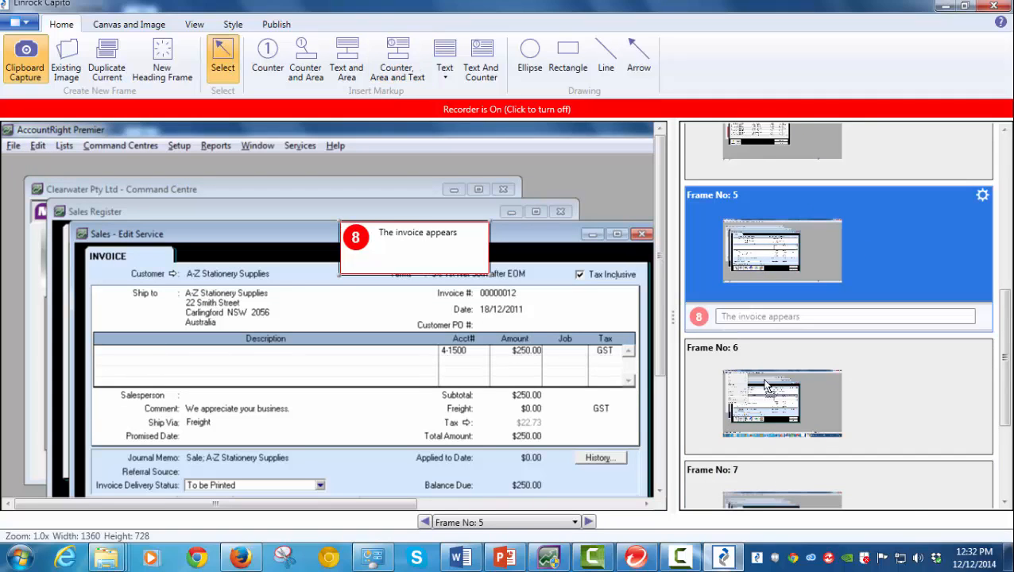
{"action": "left_click", "coordinate": [707, 413]}
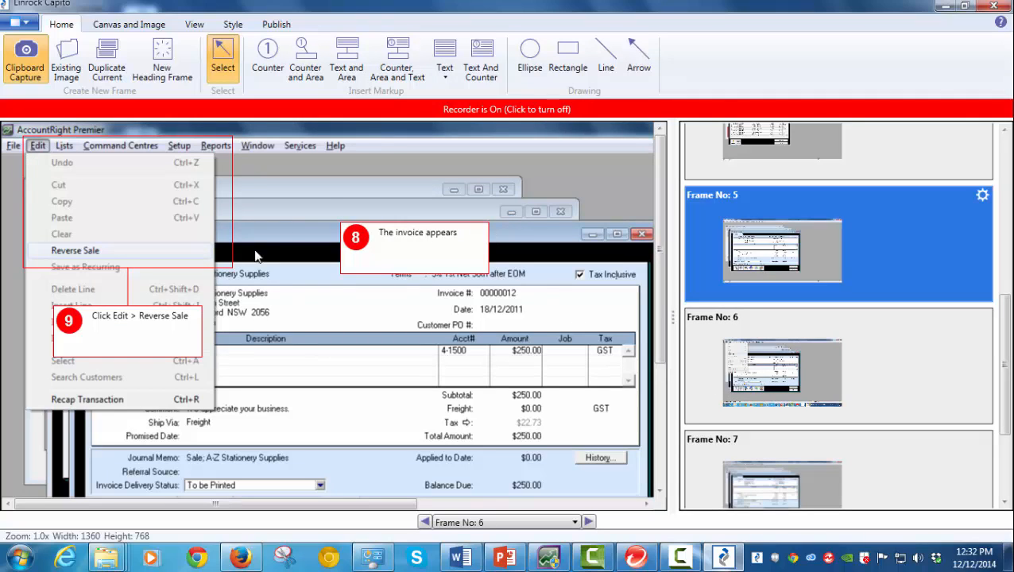
{"action": "left_click", "coordinate": [885, 236]}
{"action": "right_click", "coordinate": [810, 241]}
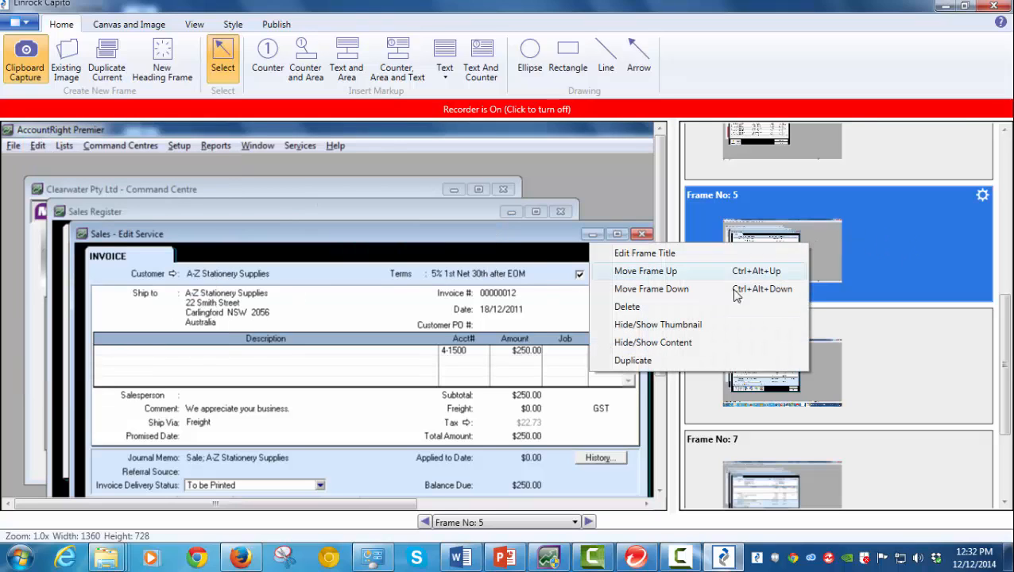
{"action": "left_click", "coordinate": [698, 310]}
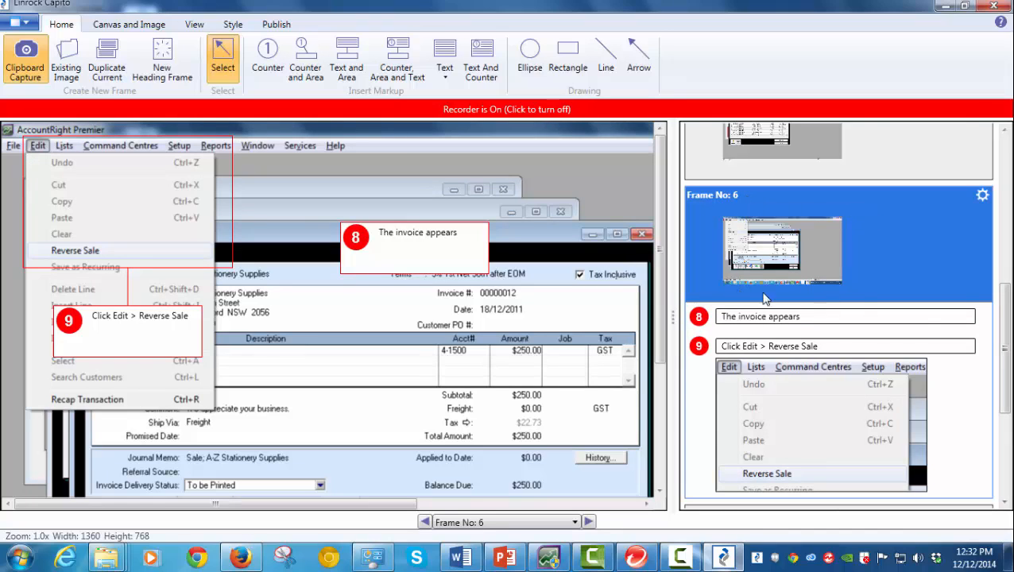
Step: In Frame 7, place a Warning text box reading "Check this Carefully" over the upper part of the reversal invoice
{"action": "scroll", "coordinate": [857, 301], "scroll_direction": "down", "scroll_amount": 1}
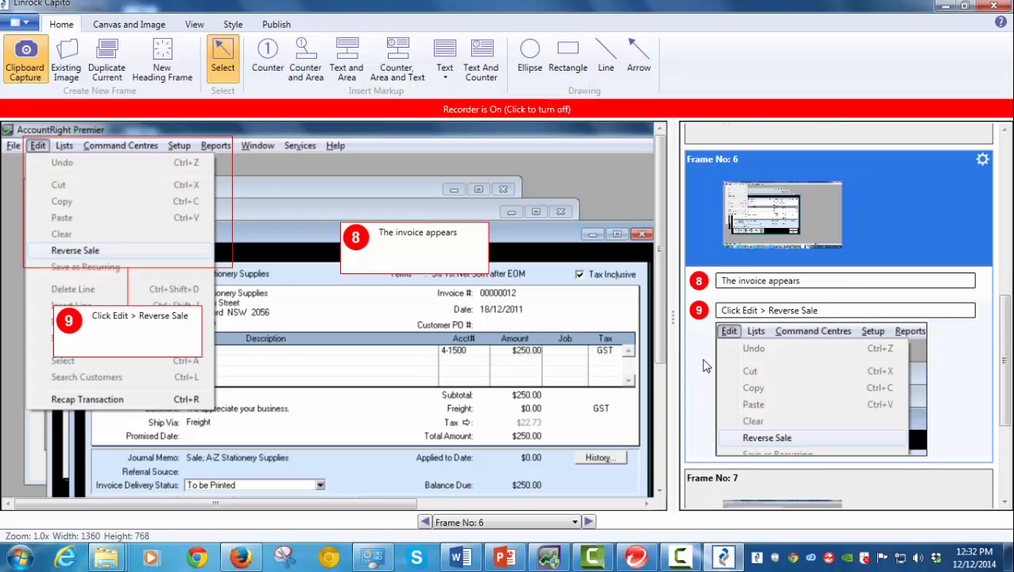
{"action": "scroll", "coordinate": [825, 410], "scroll_direction": "down", "scroll_amount": 4}
{"action": "left_click", "coordinate": [882, 389]}
{"action": "left_click", "coordinate": [769, 237]}
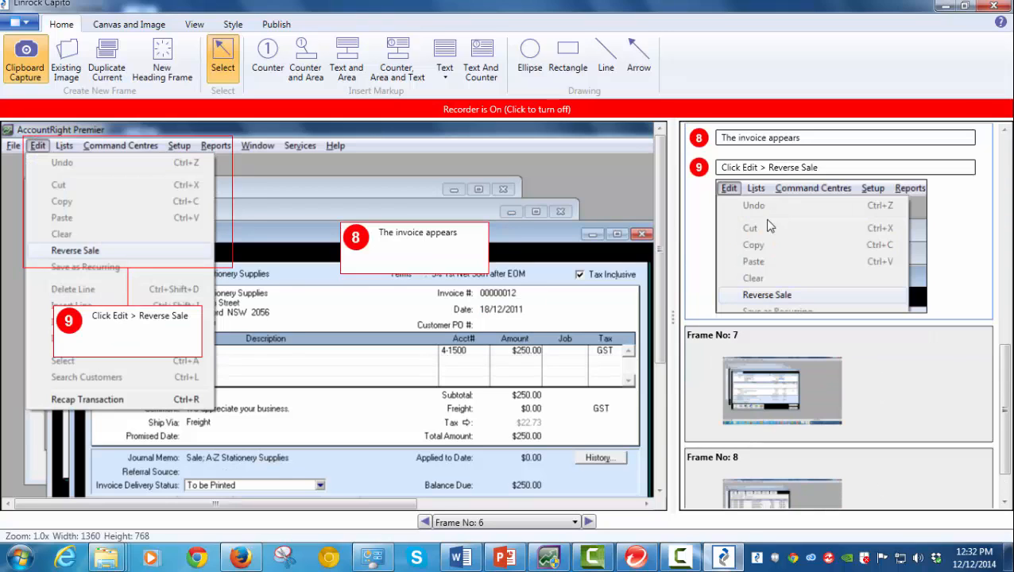
{"action": "scroll", "coordinate": [815, 422], "scroll_direction": "down", "scroll_amount": 1}
{"action": "left_click", "coordinate": [855, 355]}
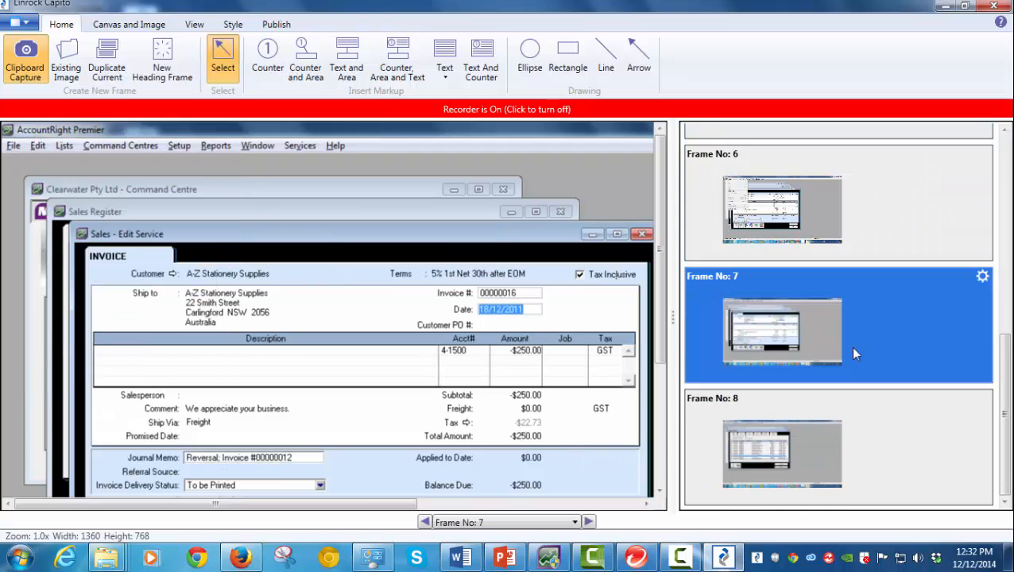
{"action": "scroll", "coordinate": [547, 366], "scroll_direction": "down", "scroll_amount": 3}
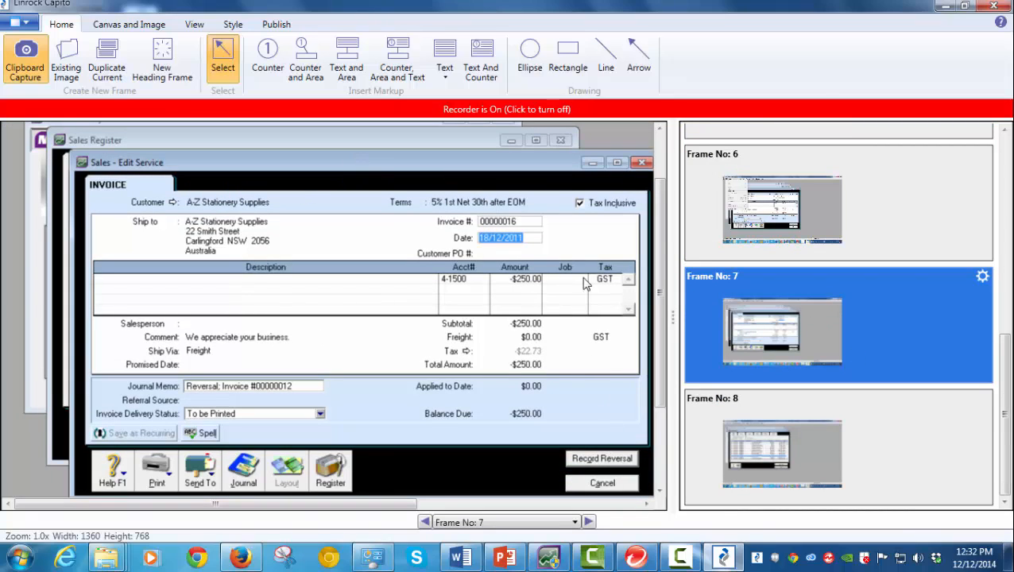
{"action": "left_click", "coordinate": [447, 78]}
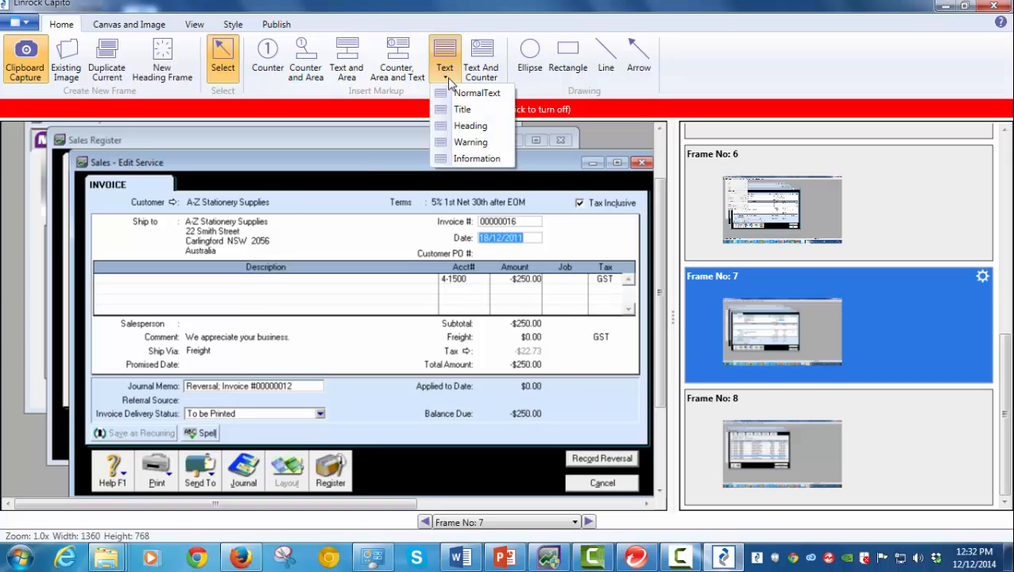
{"action": "left_click", "coordinate": [475, 143]}
{"action": "left_click", "coordinate": [328, 232]}
{"action": "type", "text": "Check thi"}
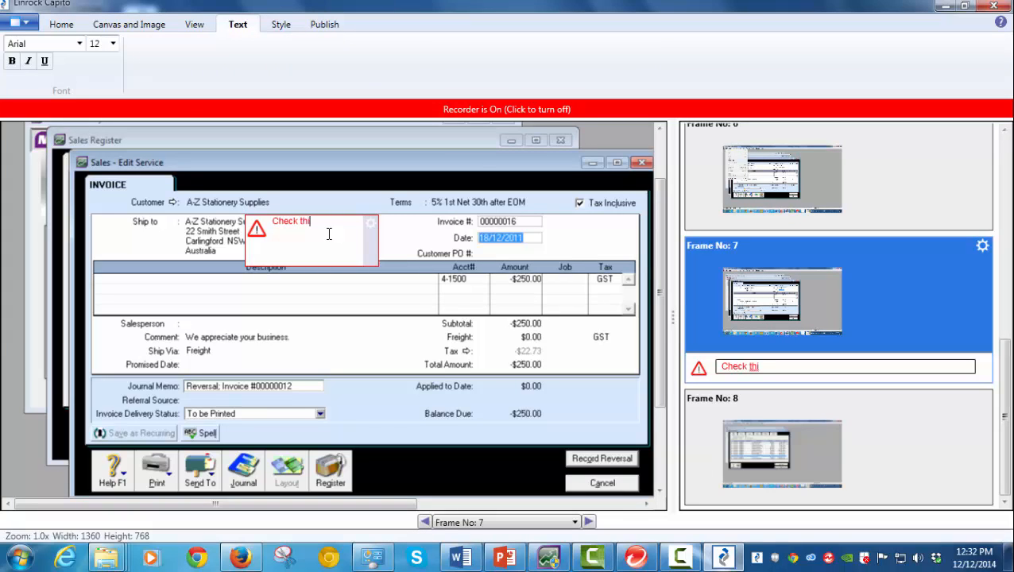
{"action": "type", "text": "s Carefully"}
Step: Add a numbered callout enclosing the invoice's Record Reversal button, caption it "Click Record Reversal", and reposition its text box
{"action": "left_click", "coordinate": [62, 24]}
{"action": "left_click", "coordinate": [397, 59]}
{"action": "left_click_drag", "start_coordinate": [559, 447], "coordinate": [645, 471]}
{"action": "left_click", "coordinate": [583, 380]}
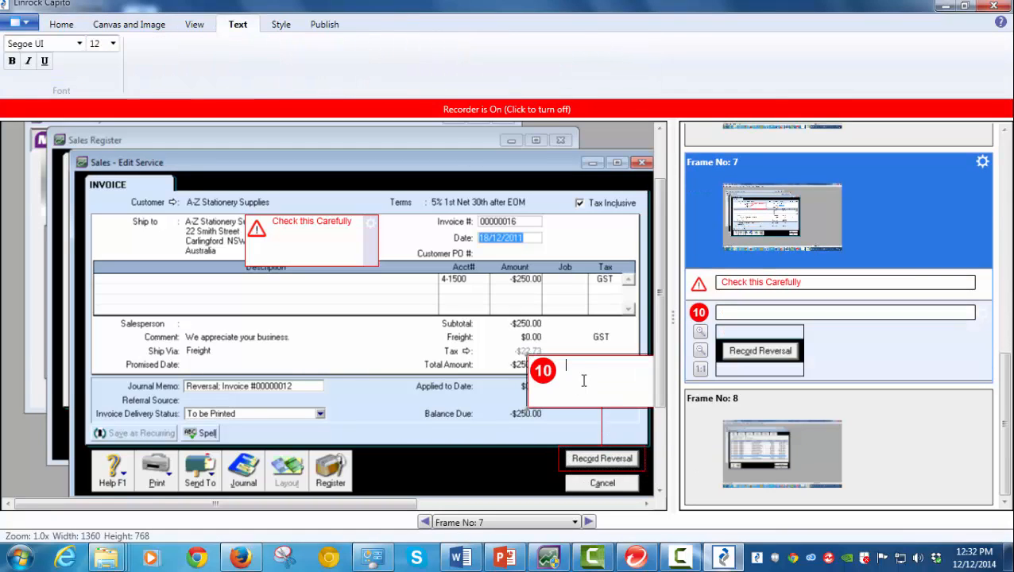
{"action": "type", "text": "Click Record Rever"}
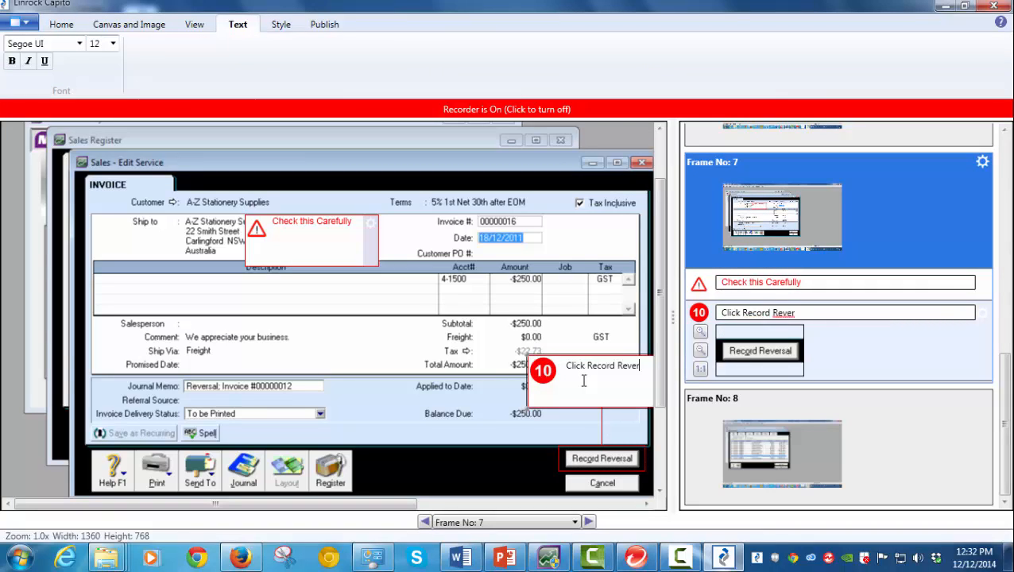
{"action": "type", "text": "sal"}
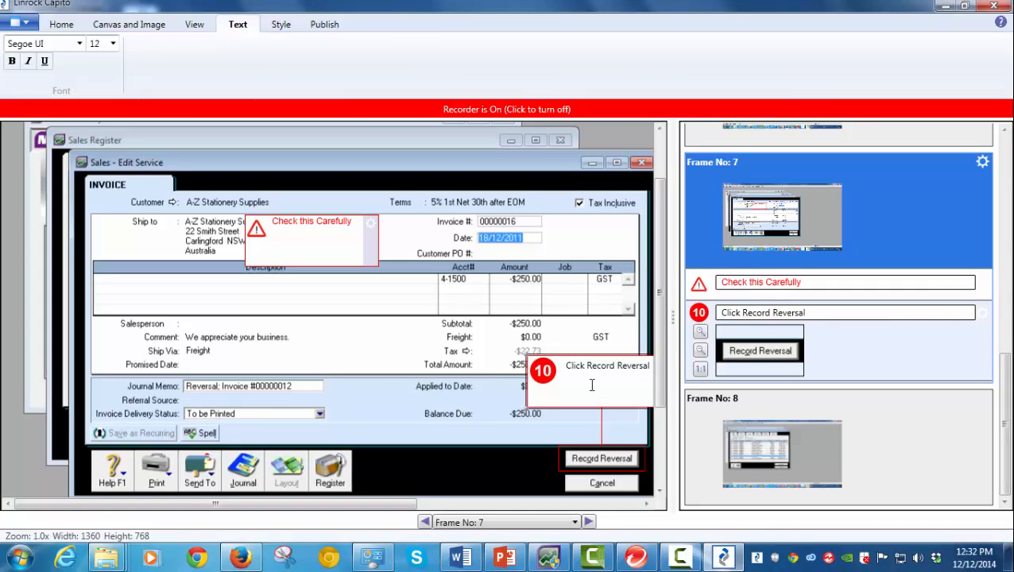
{"action": "left_click", "coordinate": [537, 375]}
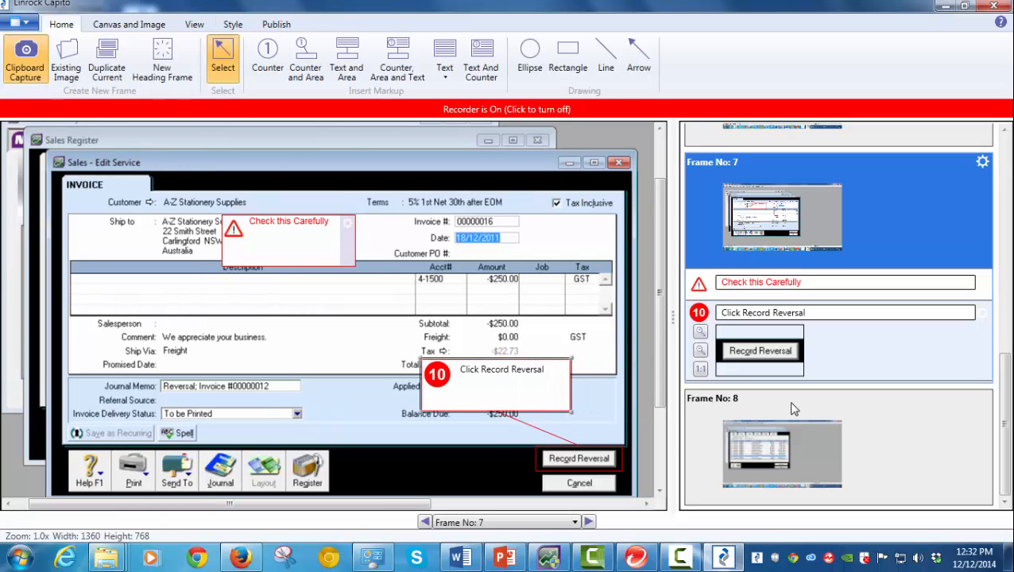
Step: In Frame 8, place a numbered text box reading "The Reversal Entry now appears in the list" over the Sales Register list
{"action": "left_click", "coordinate": [891, 430]}
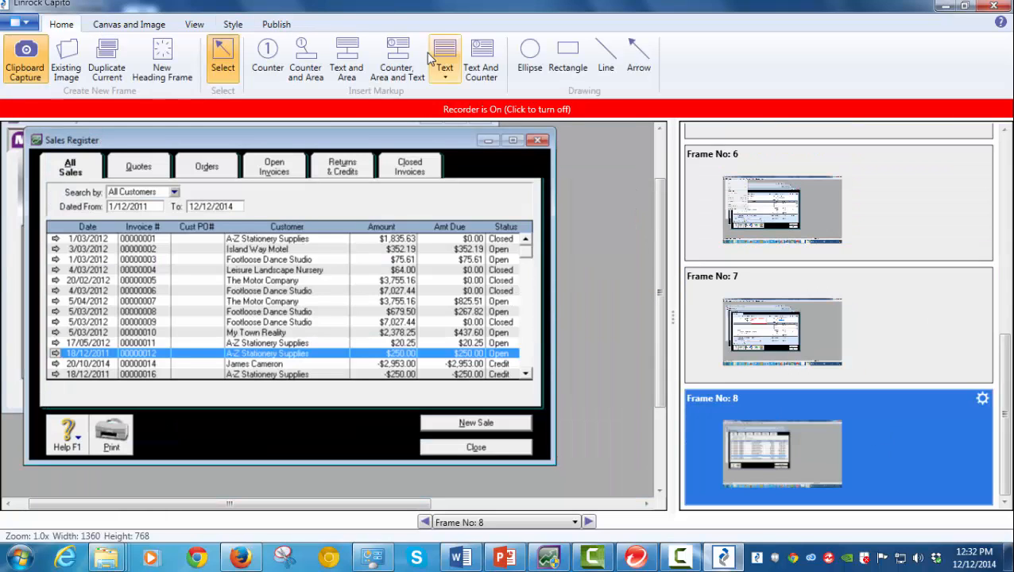
{"action": "left_click", "coordinate": [492, 64]}
{"action": "left_click", "coordinate": [273, 294]}
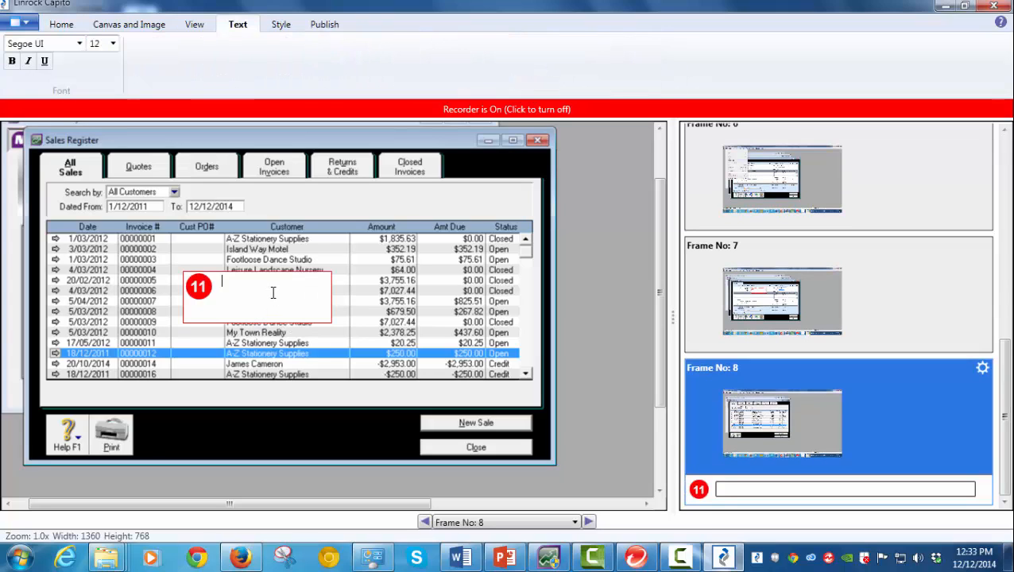
{"action": "type", "text": "The Reversal Entry now appears in the lis"}
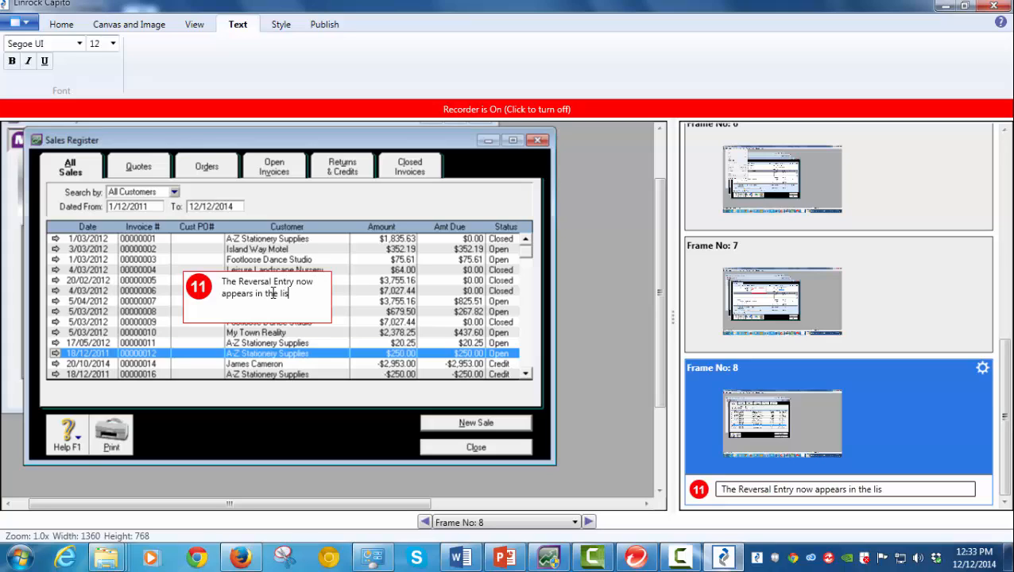
Step: Draw an arrow from the Frame 8 text box to the reversal entry in the last visible row of the list
{"action": "left_click", "coordinate": [64, 26]}
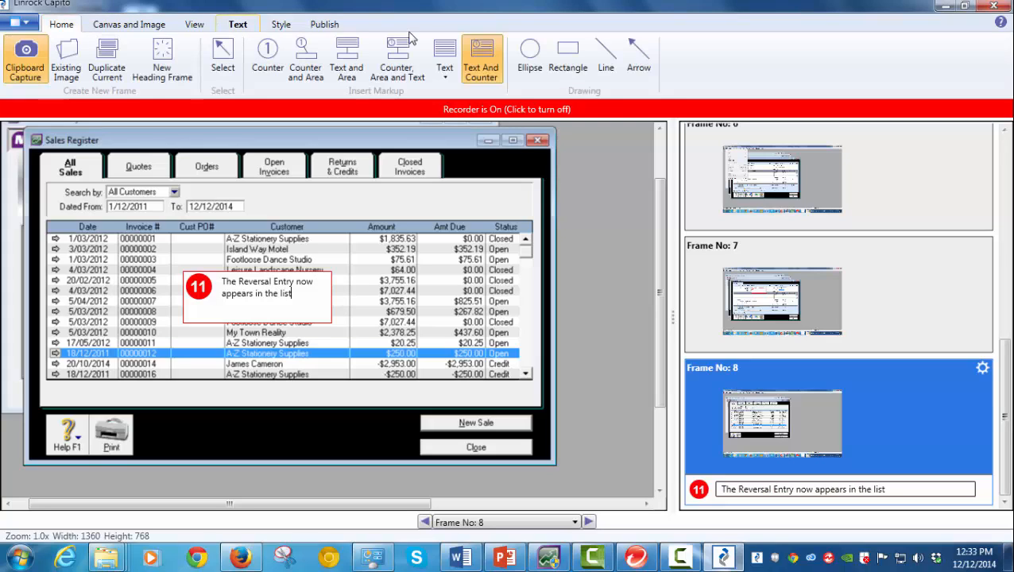
{"action": "left_click", "coordinate": [640, 54]}
{"action": "left_click_drag", "start_coordinate": [235, 332], "coordinate": [209, 366]}
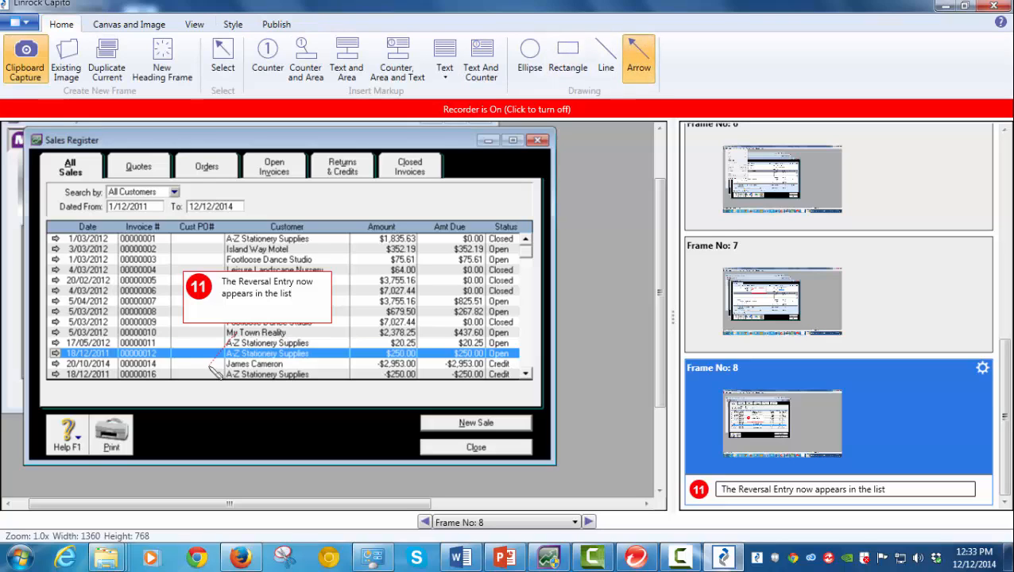
{"action": "left_click", "coordinate": [223, 56]}
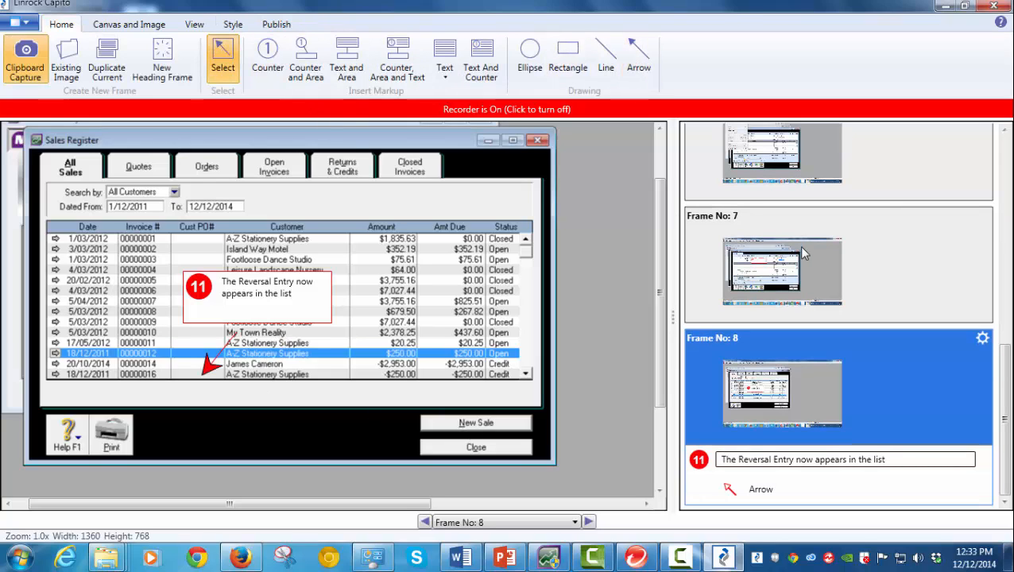
Step: Review the annotated frames from the start, examining Frame 3's instructions and the list of available frames
{"action": "left_click_drag", "start_coordinate": [1008, 395], "coordinate": [1005, 177]}
{"action": "left_click", "coordinate": [869, 421]}
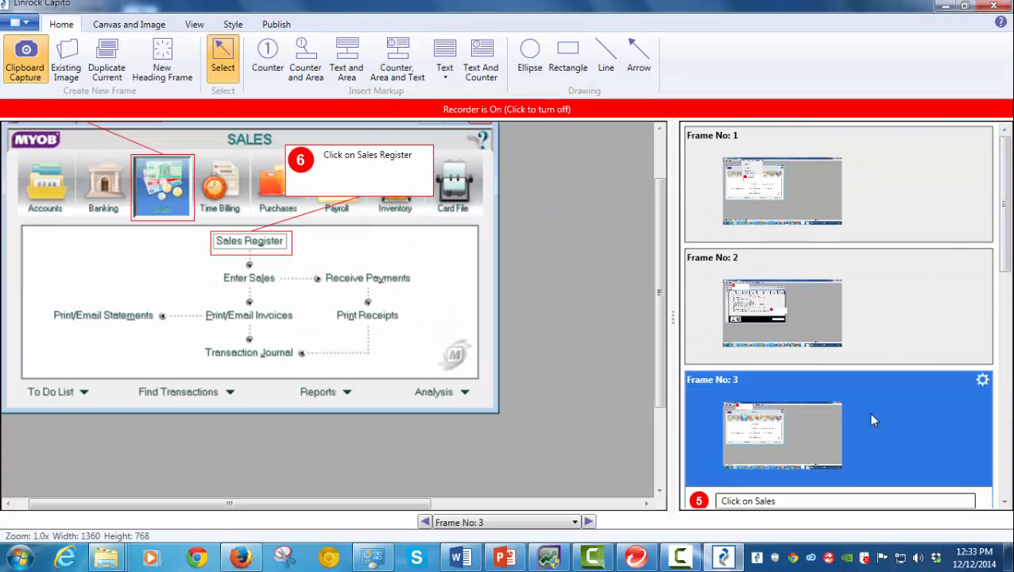
{"action": "scroll", "coordinate": [868, 412], "scroll_direction": "down", "scroll_amount": 1}
{"action": "scroll", "coordinate": [754, 353], "scroll_direction": "down", "scroll_amount": 1}
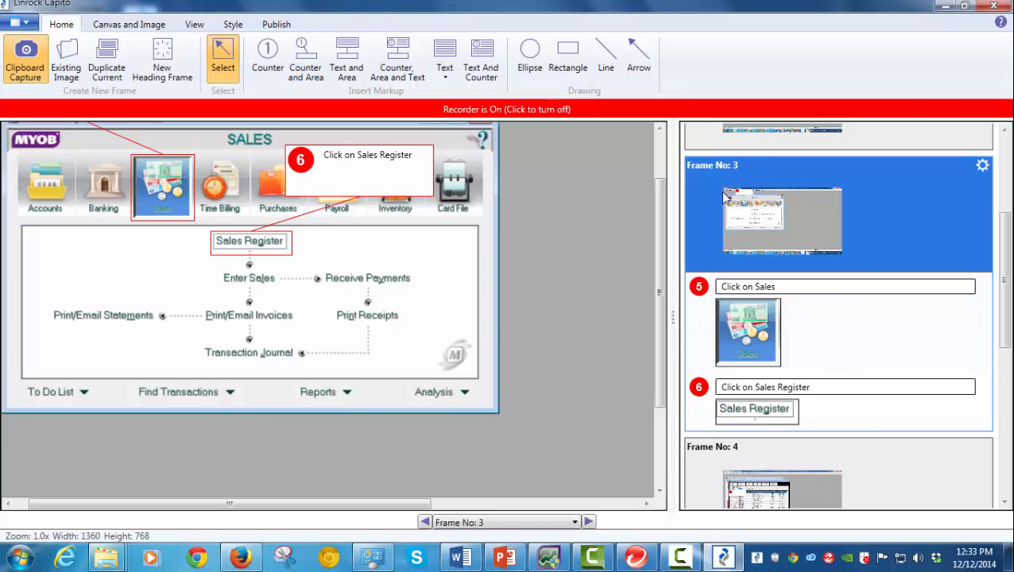
{"action": "scroll", "coordinate": [870, 266], "scroll_direction": "up", "scroll_amount": 2}
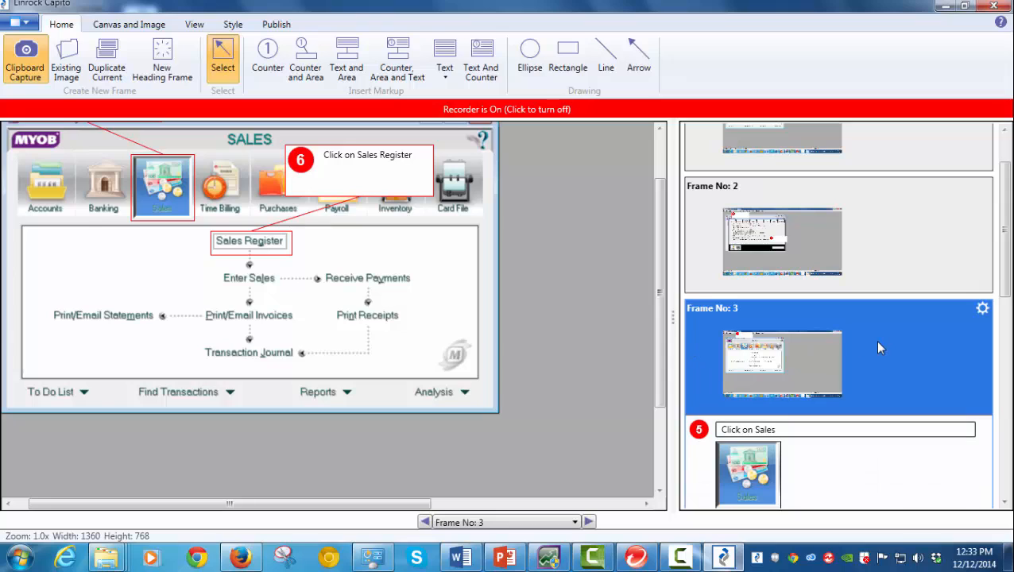
{"action": "left_click", "coordinate": [523, 526]}
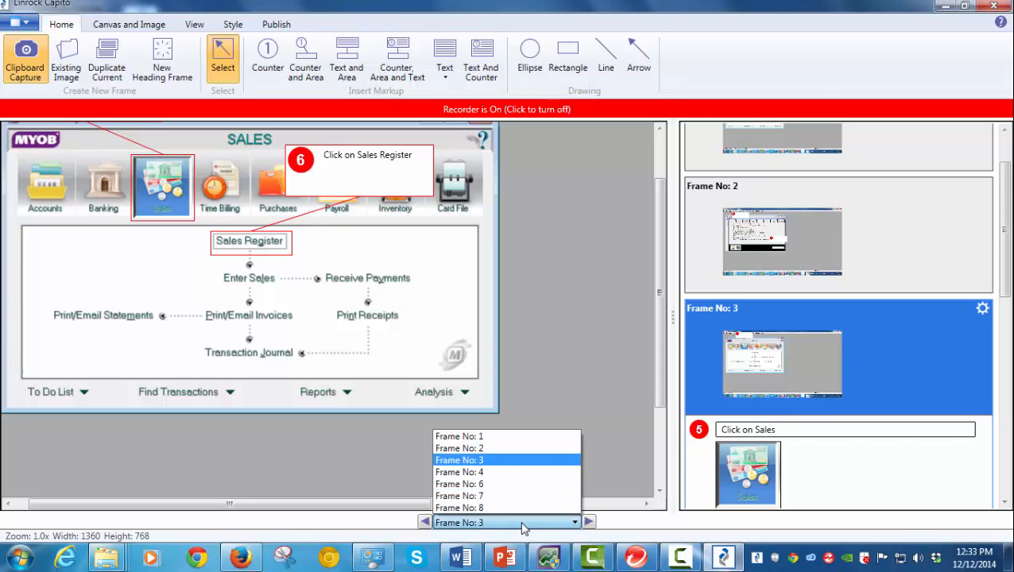
{"action": "left_click", "coordinate": [523, 526]}
{"action": "scroll", "coordinate": [985, 254], "scroll_direction": "up", "scroll_amount": 3}
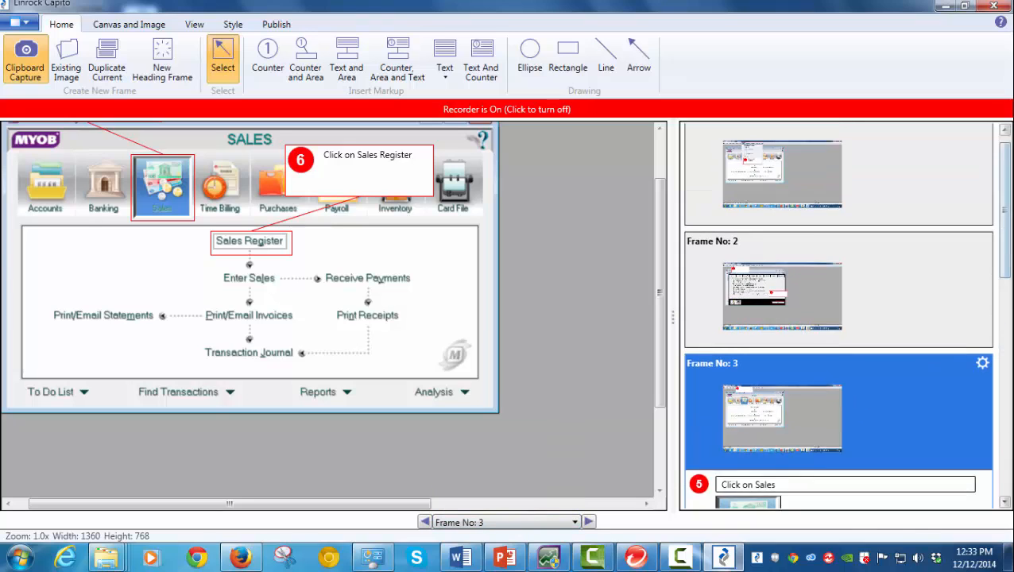
{"action": "left_click", "coordinate": [661, 143]}
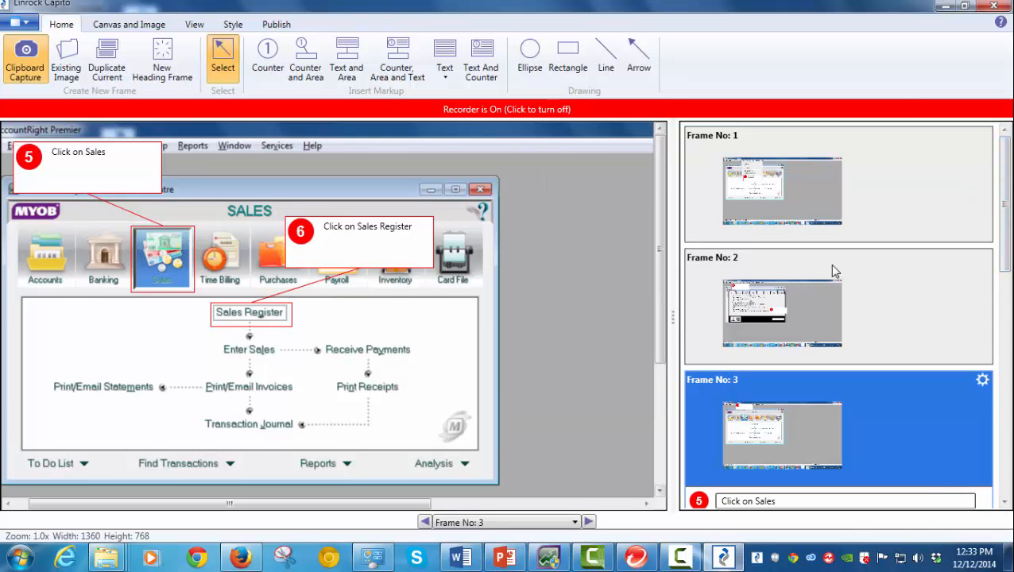
Step: Try to publish the frames with Create Word Document II as CapitoDocFile, replacing the existing file
{"action": "left_click", "coordinate": [277, 24]}
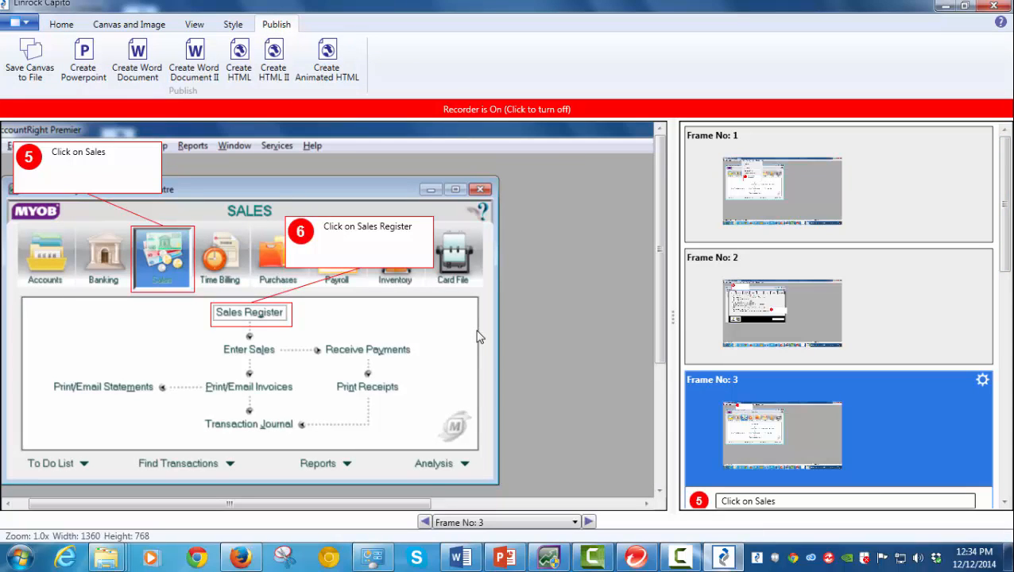
{"action": "left_click", "coordinate": [194, 58]}
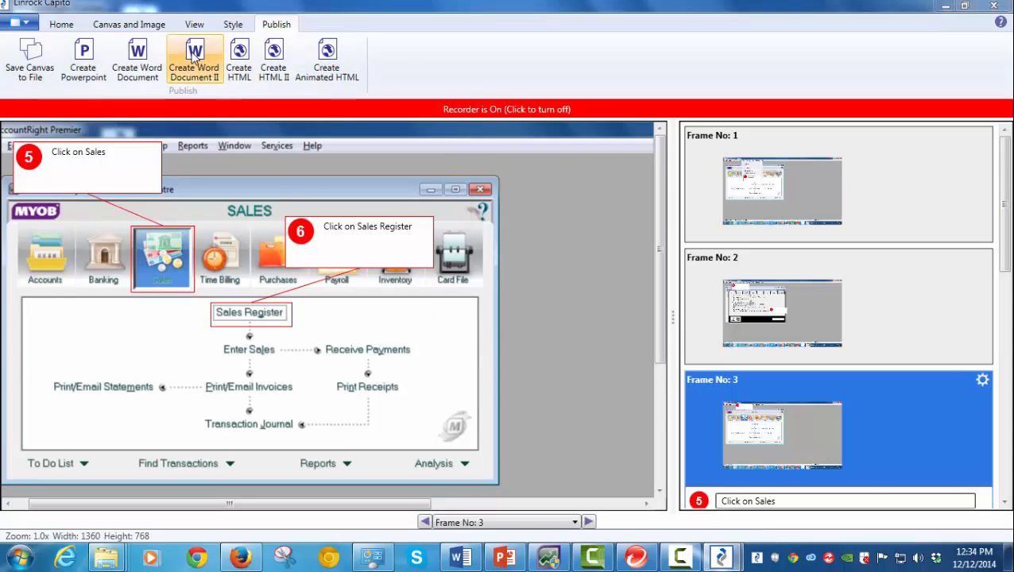
{"action": "left_click", "coordinate": [375, 313]}
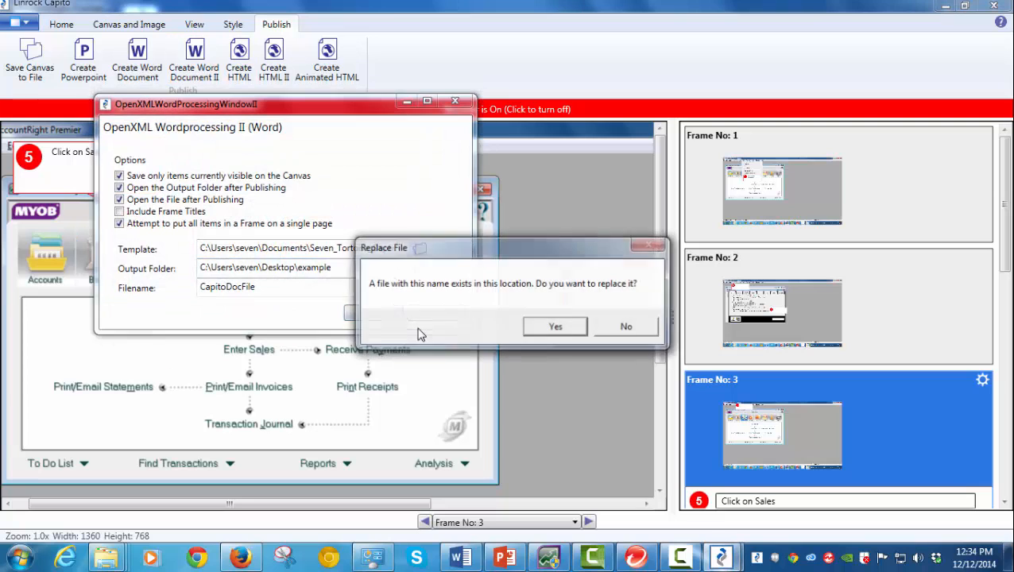
{"action": "left_click", "coordinate": [585, 335]}
{"action": "left_click", "coordinate": [645, 333]}
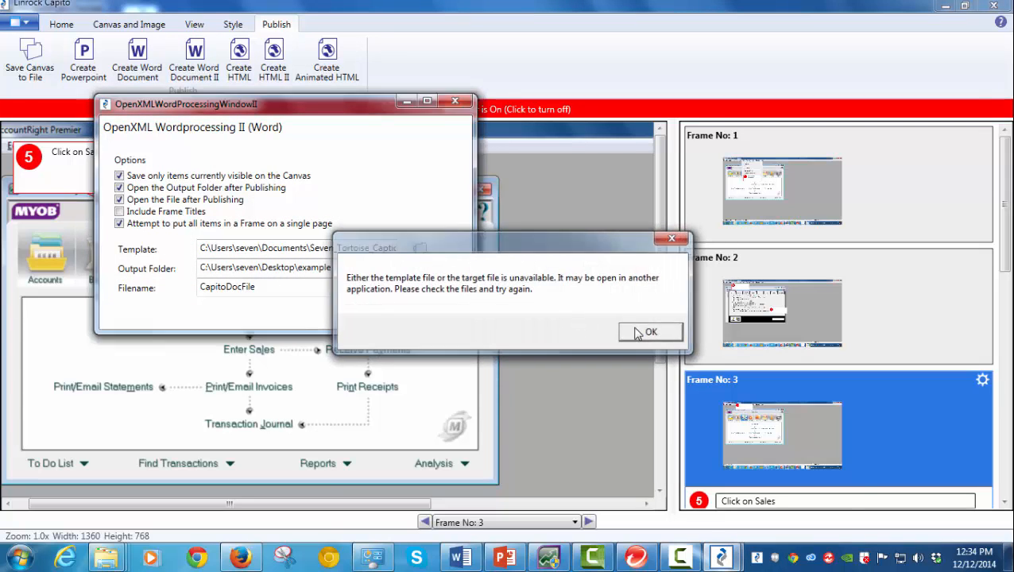
Step: Close the open CapitoDocFile.docx in Word without saving its changes, and return to the Capito project
{"action": "right_click", "coordinate": [459, 558]}
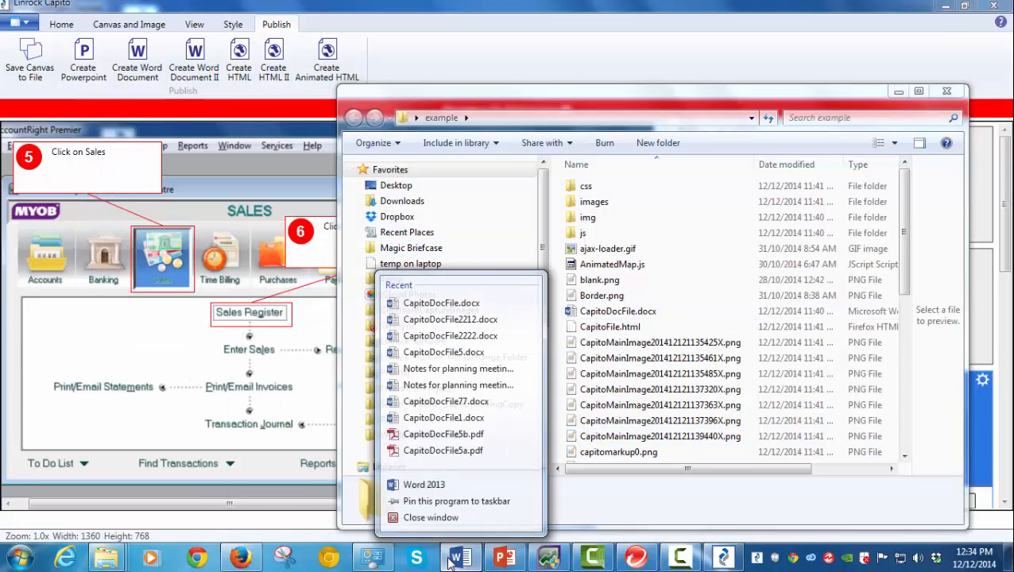
{"action": "left_click", "coordinate": [429, 522]}
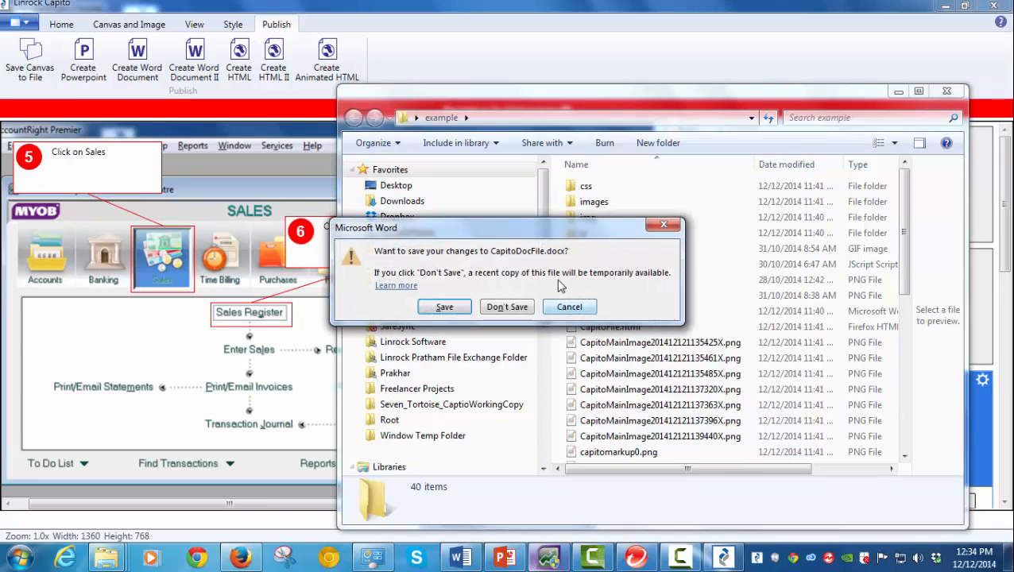
{"action": "left_click", "coordinate": [507, 307]}
{"action": "left_click", "coordinate": [585, 34]}
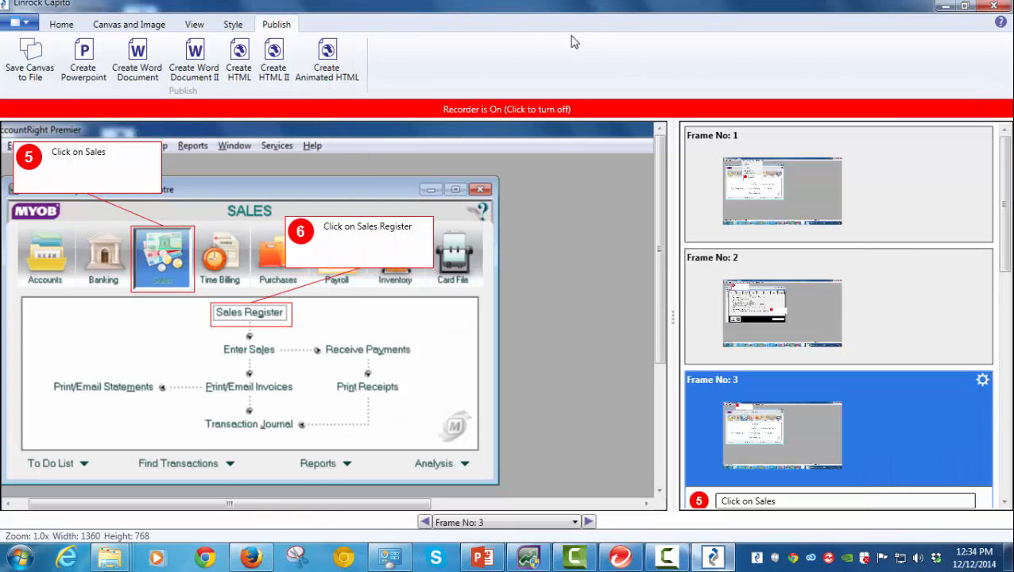
Step: Publish the frames with Create Word Document II as CapitoDocFile in the example folder, replacing the existing file
{"action": "left_click", "coordinate": [194, 60]}
{"action": "left_click", "coordinate": [391, 332]}
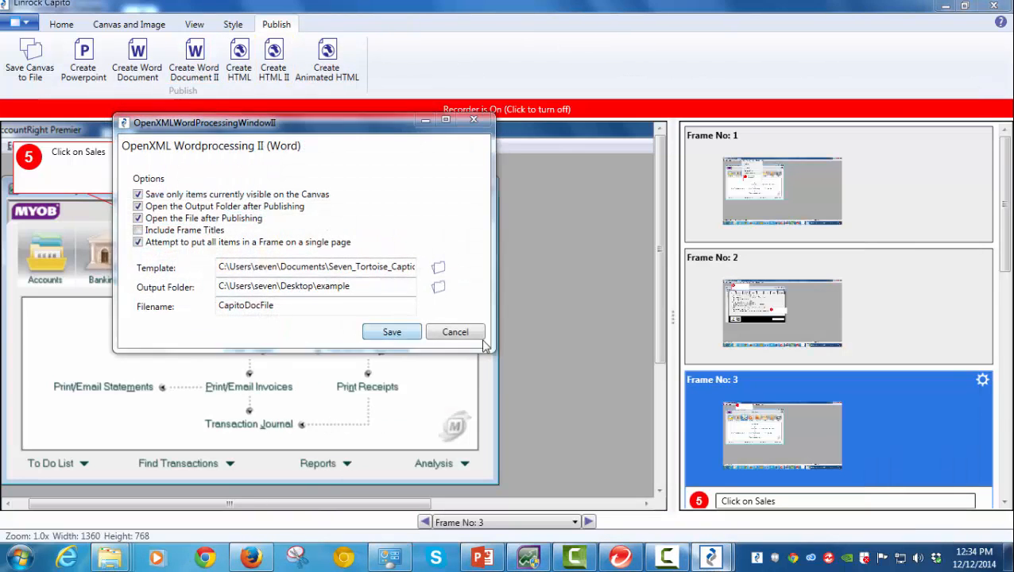
{"action": "key", "text": "Return"}
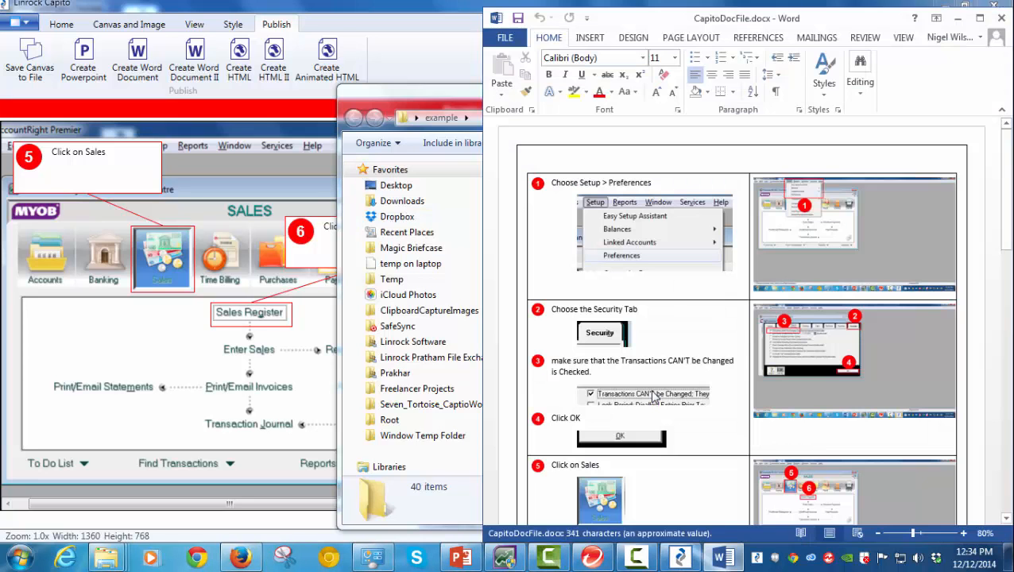
Step: Maximize the published Word document and examine its numbered instructions, cropped images and frame screenshots
{"action": "left_click_drag", "start_coordinate": [804, 17], "coordinate": [556, 0]}
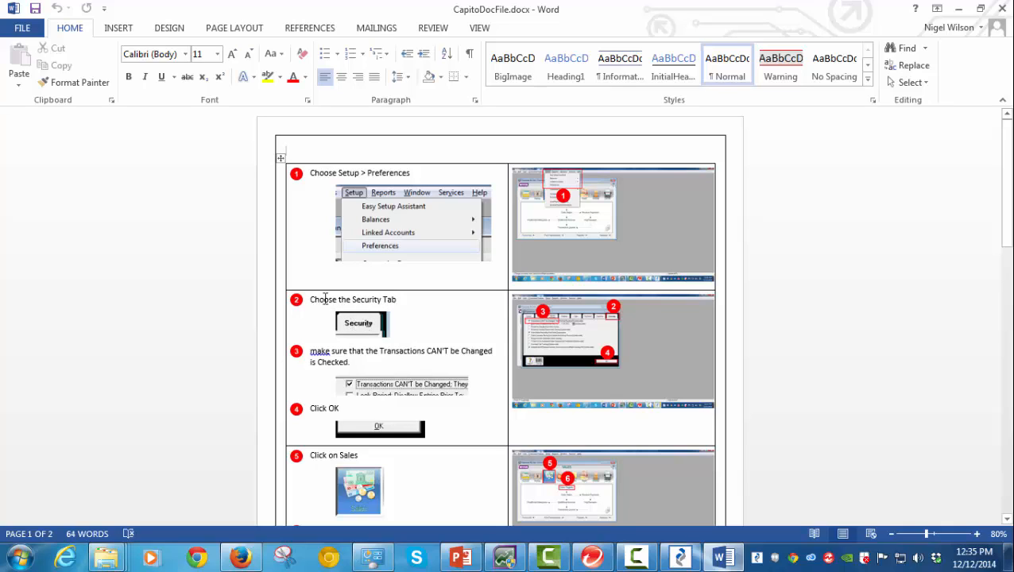
{"action": "left_click_drag", "start_coordinate": [308, 300], "coordinate": [382, 300]}
{"action": "left_click", "coordinate": [393, 301]}
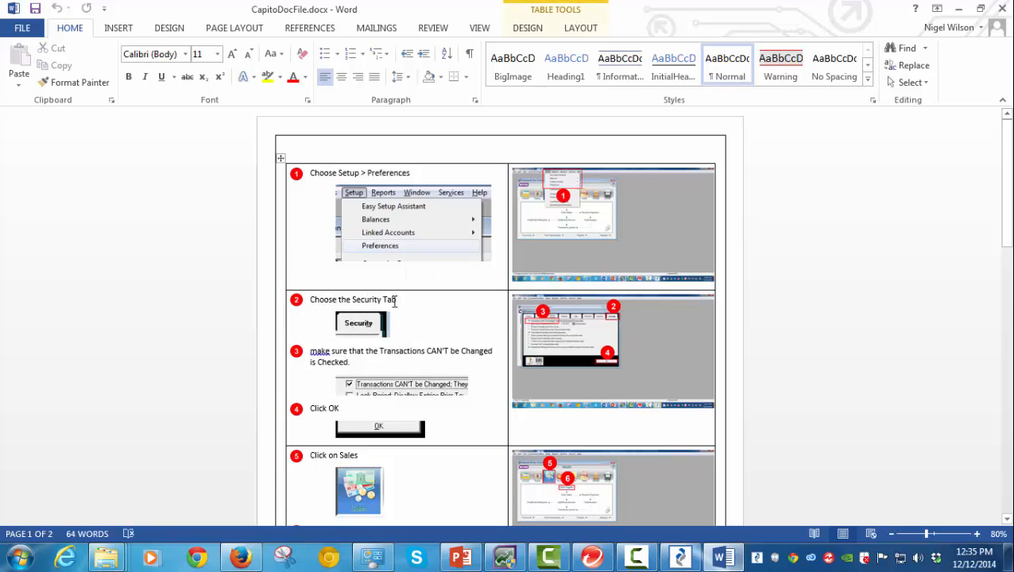
{"action": "left_click", "coordinate": [297, 302]}
{"action": "scroll", "coordinate": [389, 382], "scroll_direction": "down", "scroll_amount": 5}
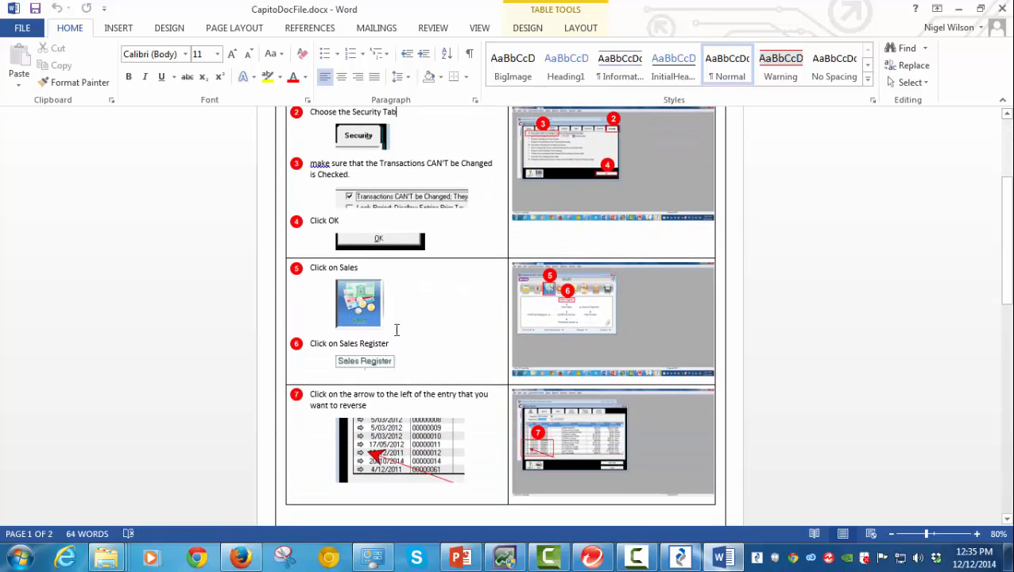
{"action": "scroll", "coordinate": [421, 376], "scroll_direction": "down", "scroll_amount": 4}
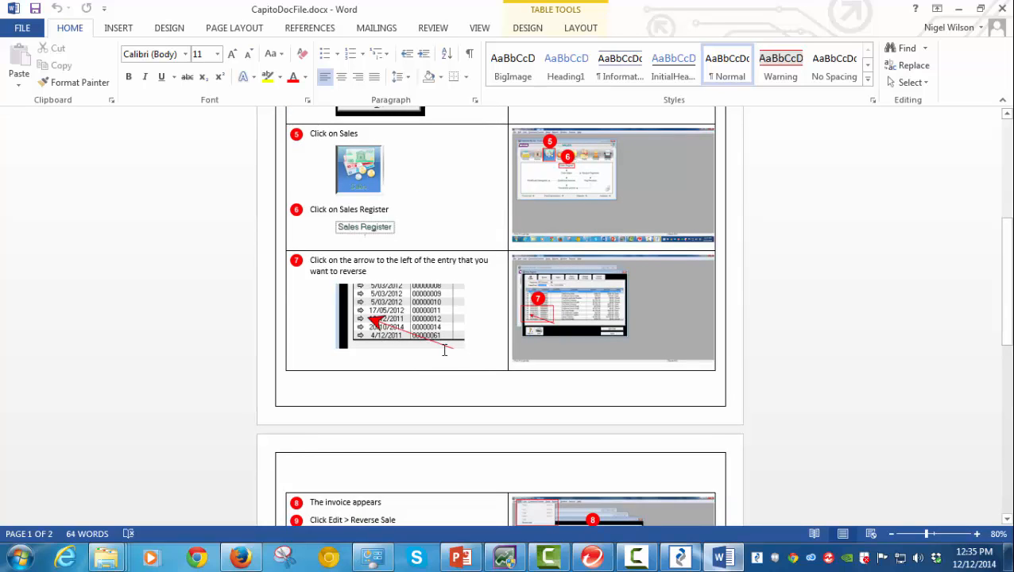
Step: In instruction 7 of the Word document, append "sdfas dfas f" after "reverse" and replace "left" with "sdfasdf", and review the remaining instructions
{"action": "double_click", "coordinate": [427, 262]}
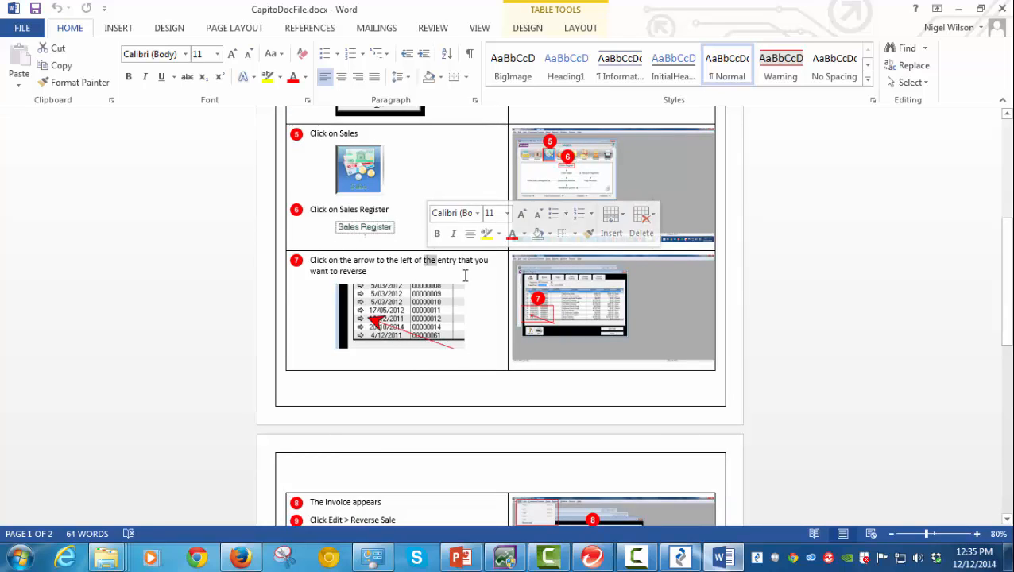
{"action": "left_click", "coordinate": [412, 273]}
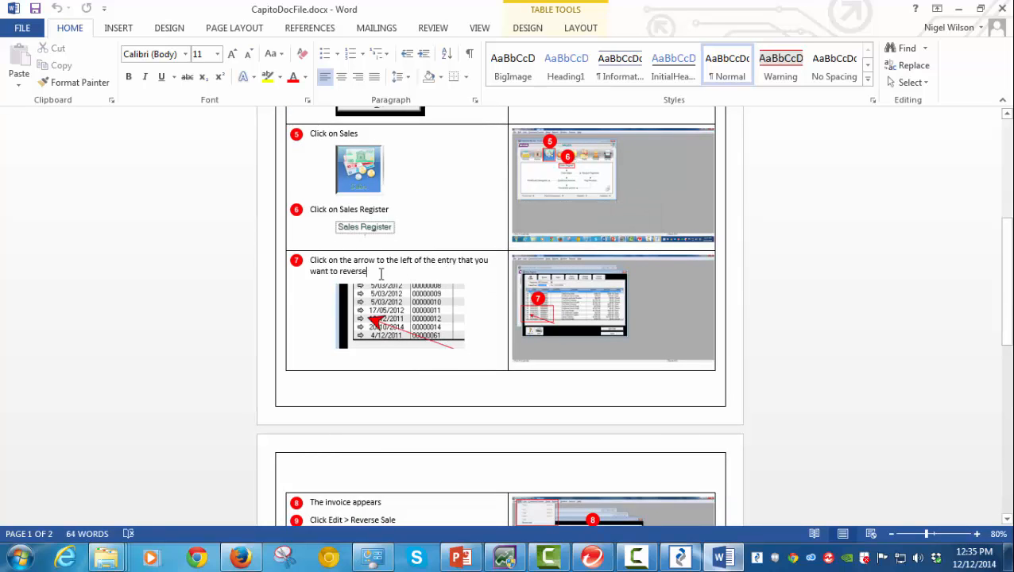
{"action": "type", "text": "sdfas dfas f"}
{"action": "double_click", "coordinate": [407, 260]}
{"action": "type", "text": "sdfasdf"}
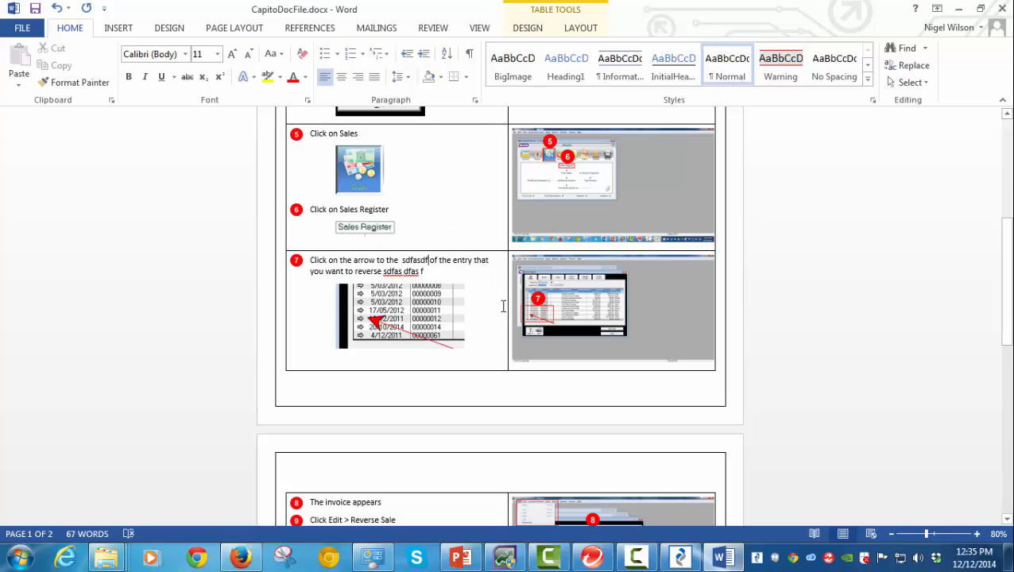
{"action": "scroll", "coordinate": [286, 274], "scroll_direction": "down", "scroll_amount": 9}
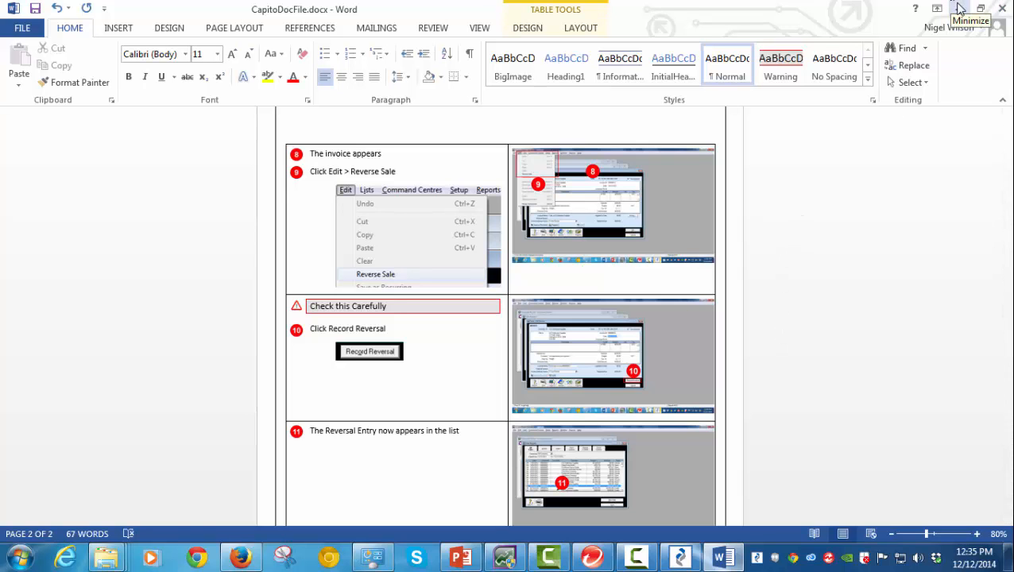
Step: Return to the Capito project and publish the frames with Create HTML II as CapitoFile in the example folder, replacing the existing file
{"action": "left_click", "coordinate": [960, 9]}
{"action": "left_click", "coordinate": [359, 4]}
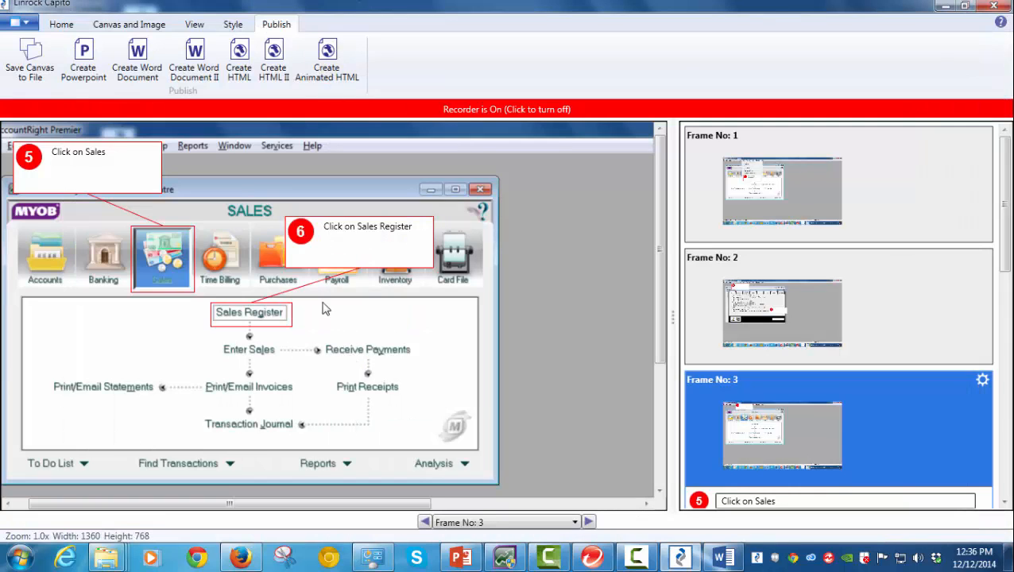
{"action": "left_click", "coordinate": [273, 60]}
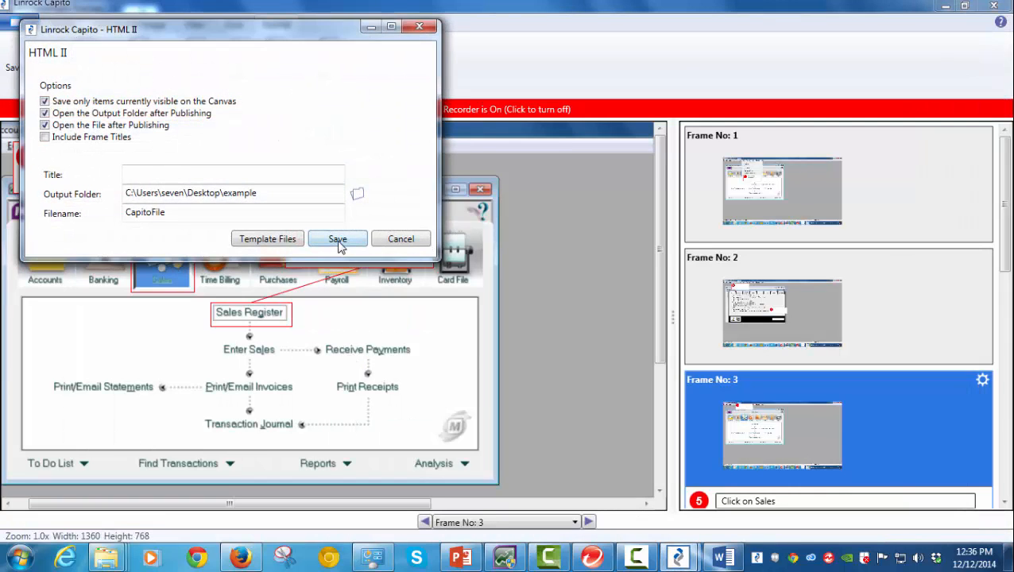
{"action": "left_click", "coordinate": [337, 240]}
{"action": "left_click", "coordinate": [547, 326]}
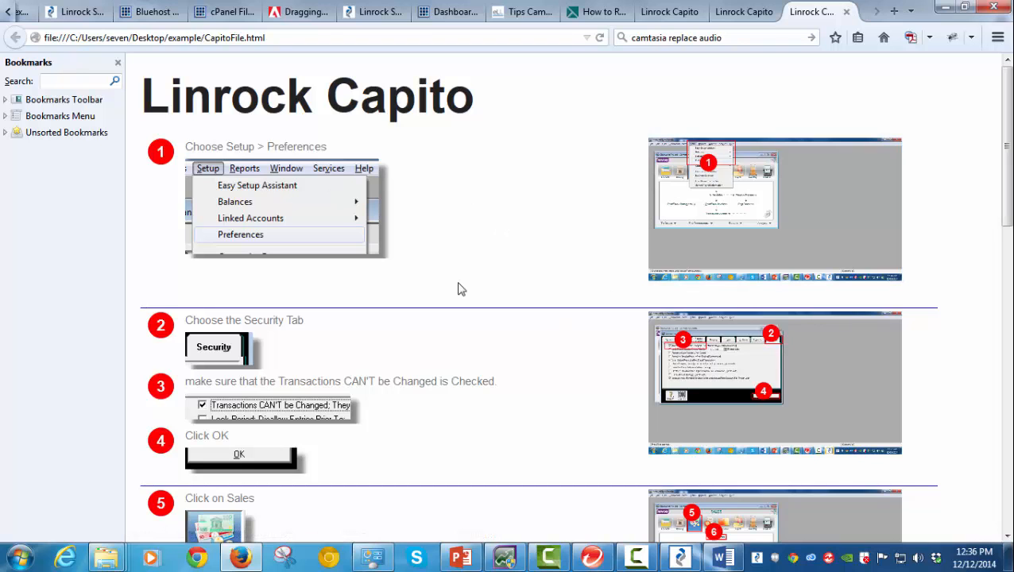
Step: Examine the published web page's instructions, enlarge the screenshot for instructions 2 to 4, close it and return to the Capito project
{"action": "scroll", "coordinate": [457, 290], "scroll_direction": "down", "scroll_amount": 4}
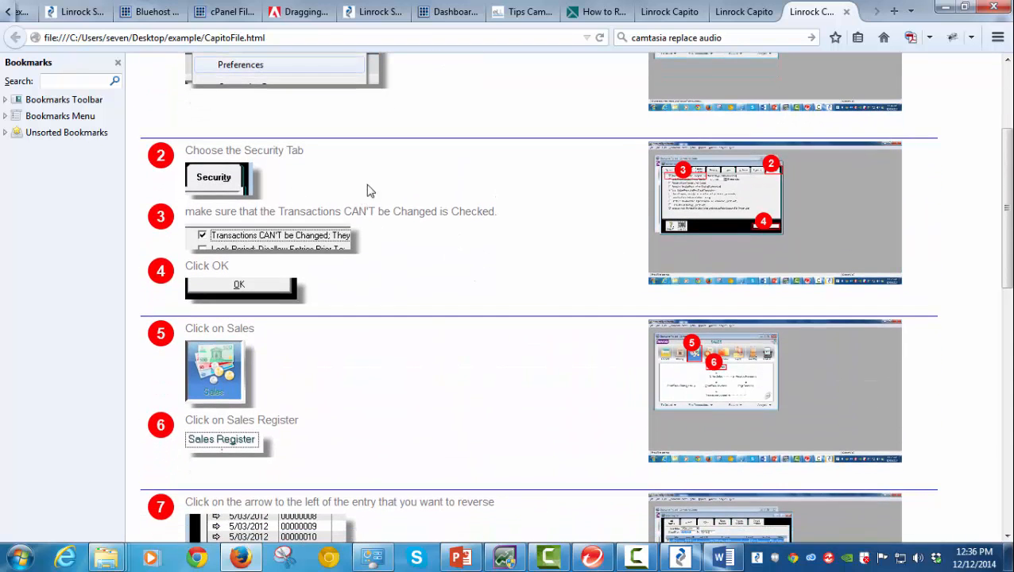
{"action": "left_click", "coordinate": [814, 203]}
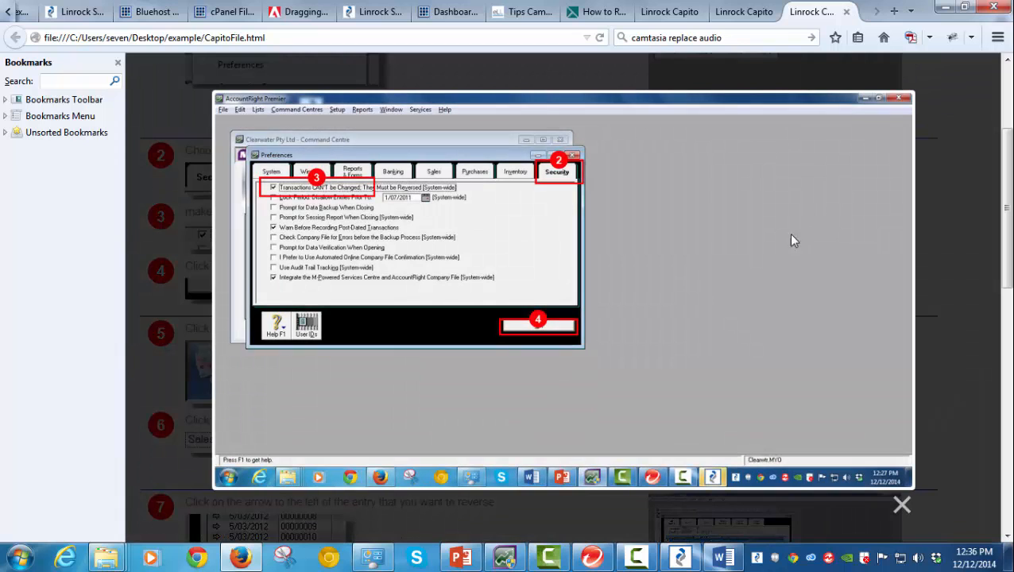
{"action": "left_click", "coordinate": [902, 505]}
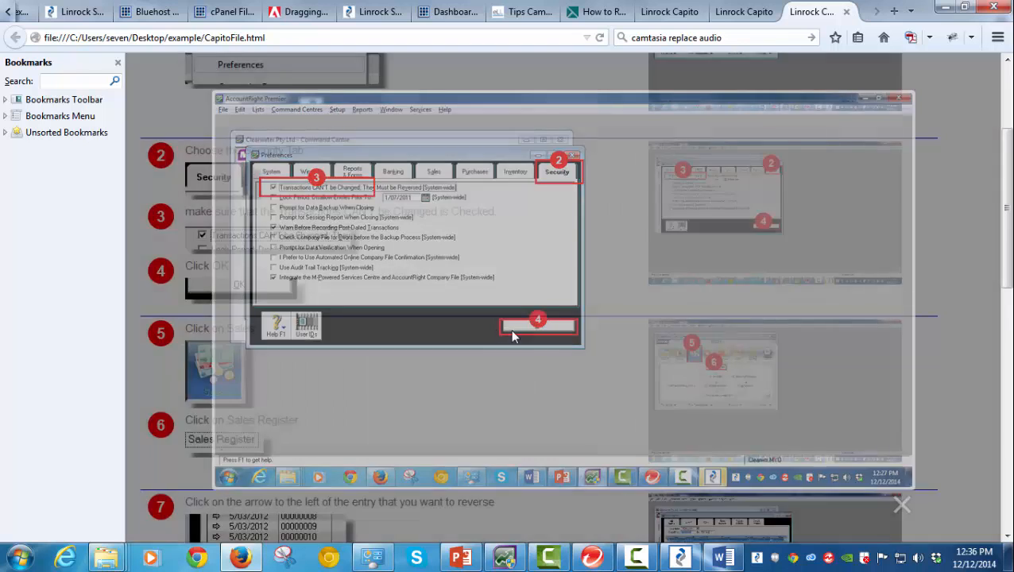
{"action": "scroll", "coordinate": [469, 336], "scroll_direction": "up", "scroll_amount": 1}
{"action": "scroll", "coordinate": [469, 336], "scroll_direction": "up", "scroll_amount": 3}
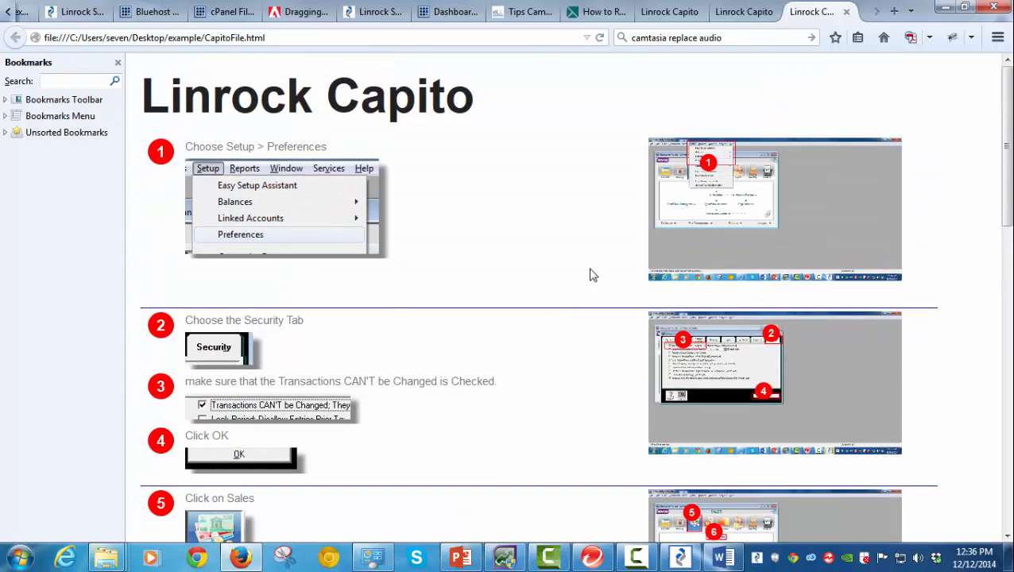
{"action": "left_click", "coordinate": [945, 9]}
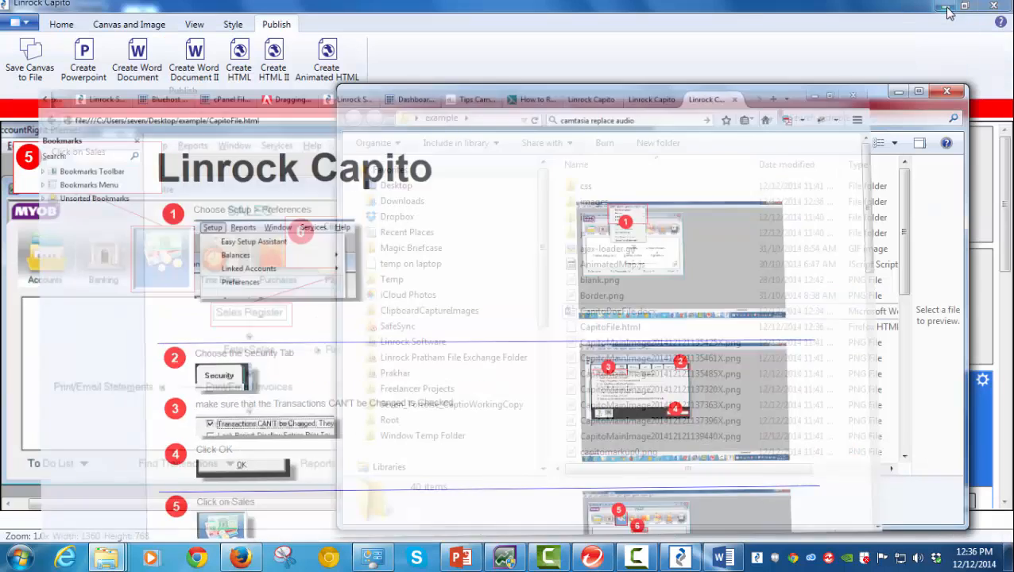
Step: Try to publish the frames with Create Powerpoint as CapitoFile in the example2 folder, replacing the existing file
{"action": "left_click", "coordinate": [87, 65]}
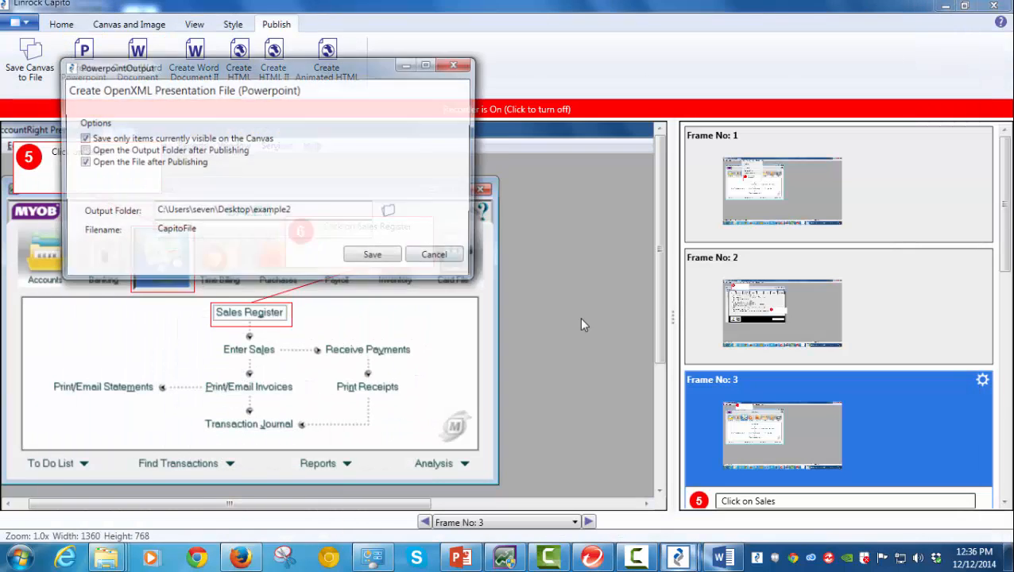
{"action": "left_click", "coordinate": [390, 258]}
{"action": "left_click", "coordinate": [576, 326]}
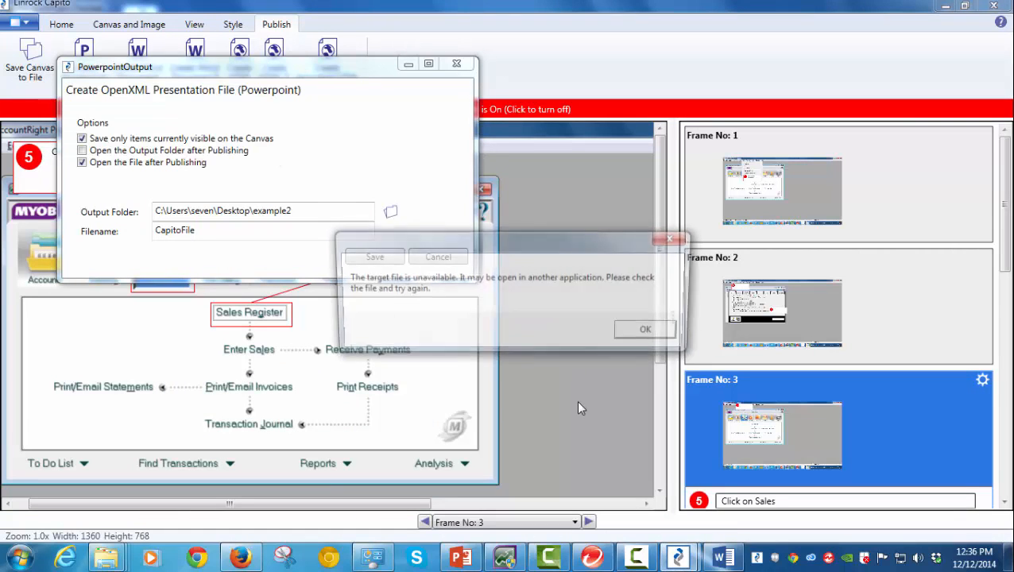
{"action": "left_click", "coordinate": [657, 337]}
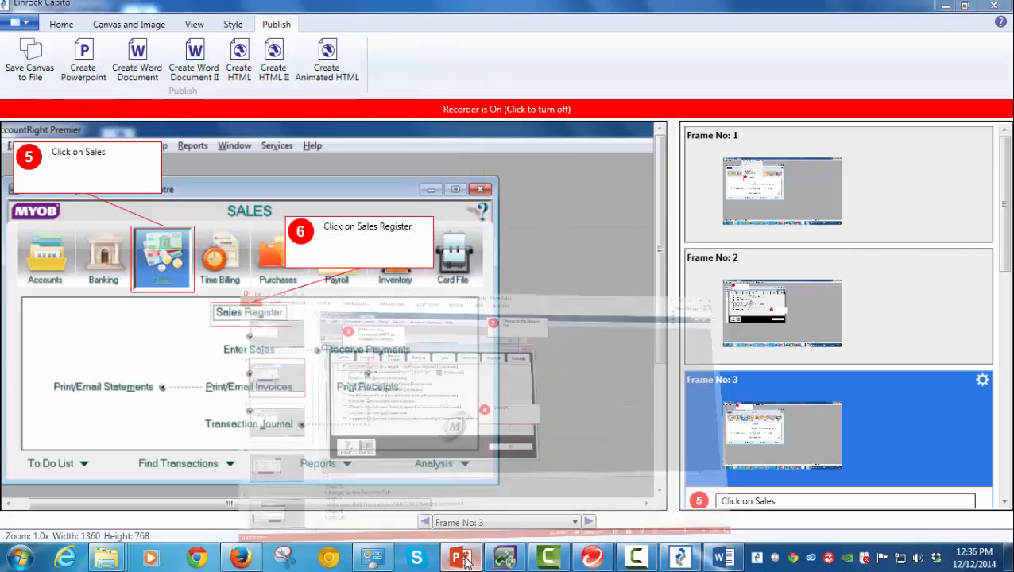
Step: Close the open PowerPoint presentation and publish the frames with Create Powerpoint as CapitoFile in the example2 folder, replacing the existing file
{"action": "right_click", "coordinate": [469, 556]}
{"action": "left_click", "coordinate": [513, 518]}
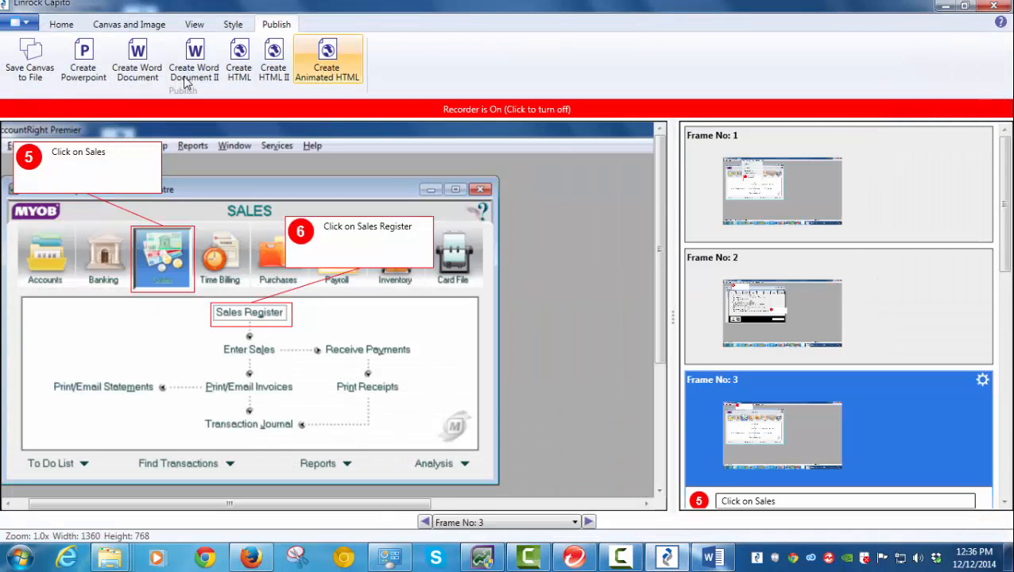
{"action": "left_click", "coordinate": [83, 59]}
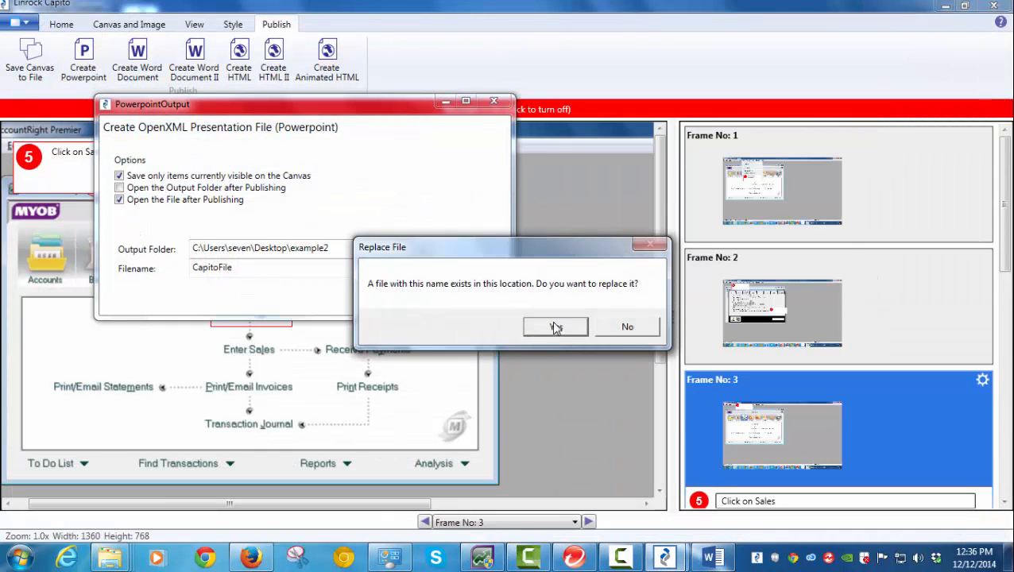
{"action": "left_click", "coordinate": [556, 325]}
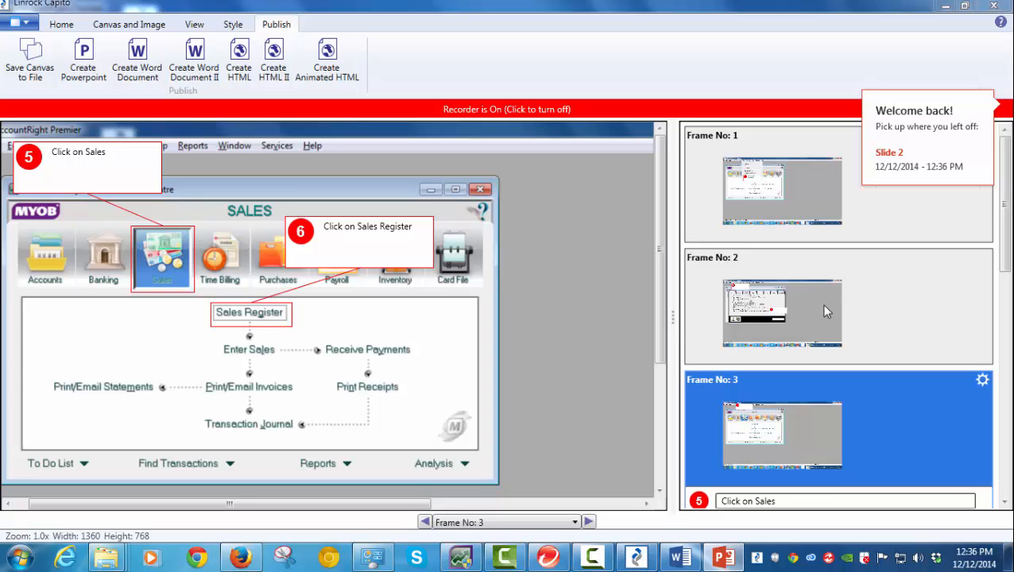
Step: Switch to the published PowerPoint presentation and examine slide 2's callouts at 125% zoom along with its speaker notes
{"action": "left_click", "coordinate": [939, 5]}
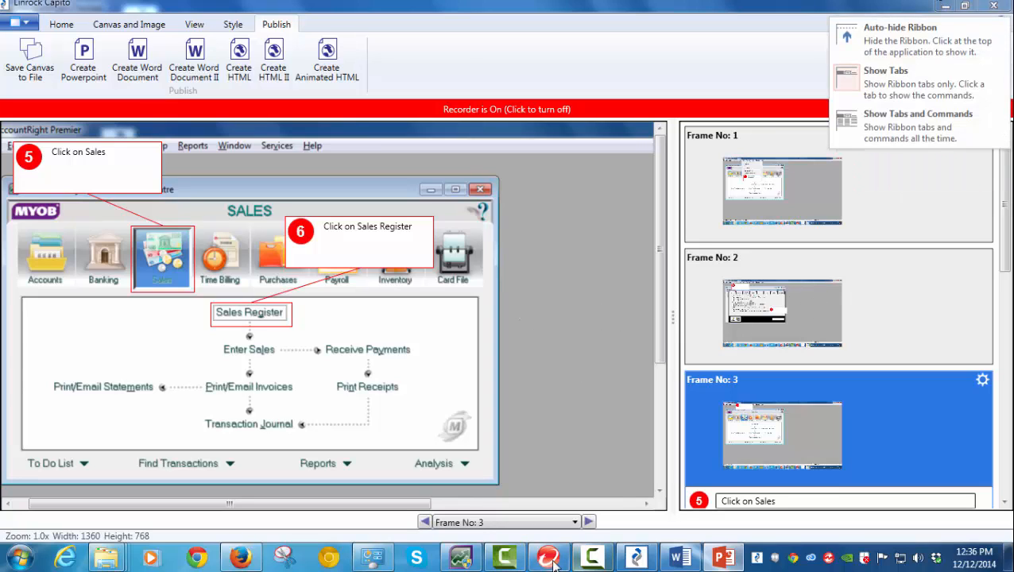
{"action": "left_click", "coordinate": [729, 557]}
{"action": "left_click", "coordinate": [724, 557]}
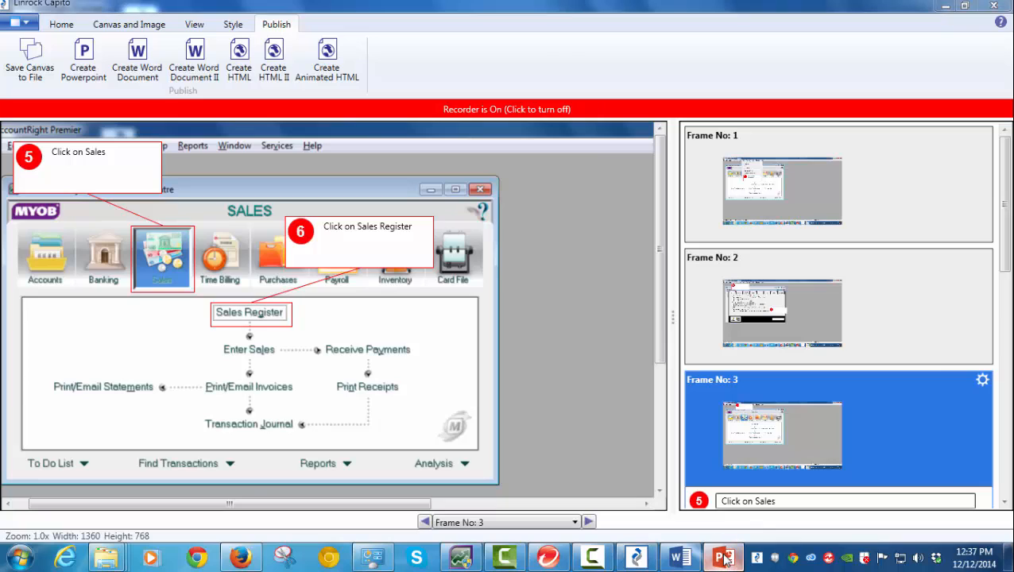
{"action": "left_click", "coordinate": [62, 206]}
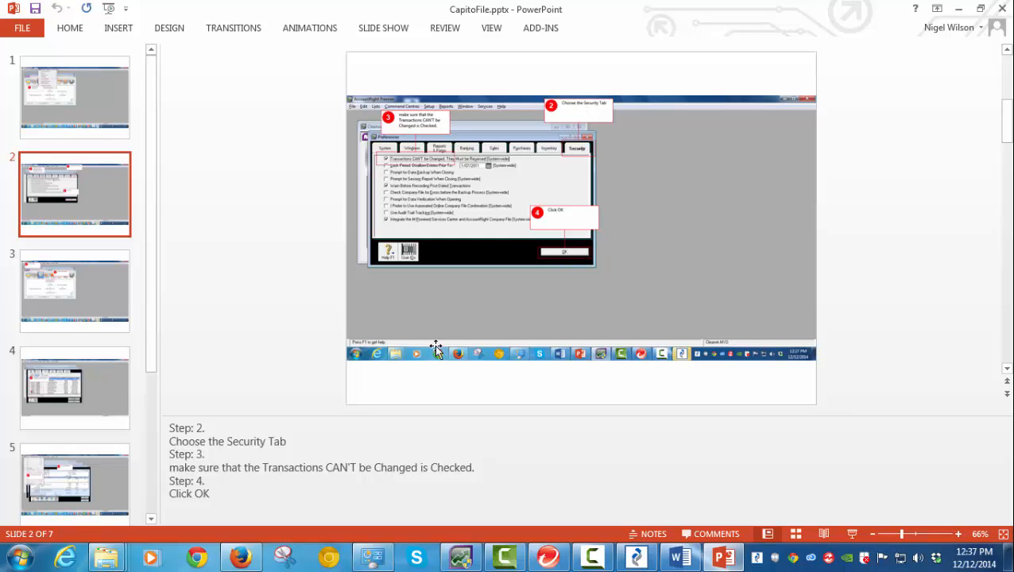
{"action": "scroll", "coordinate": [587, 250], "scroll_direction": "up", "scroll_amount": 4}
{"action": "scroll", "coordinate": [588, 257], "scroll_direction": "up", "scroll_amount": 2}
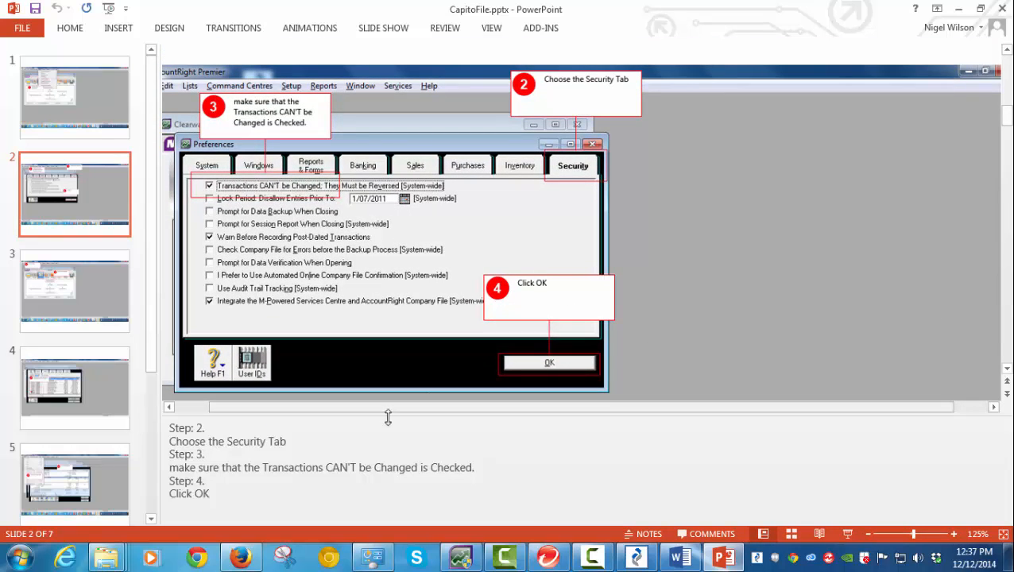
{"action": "left_click_drag", "start_coordinate": [169, 428], "coordinate": [253, 497]}
{"action": "left_click", "coordinate": [255, 498]}
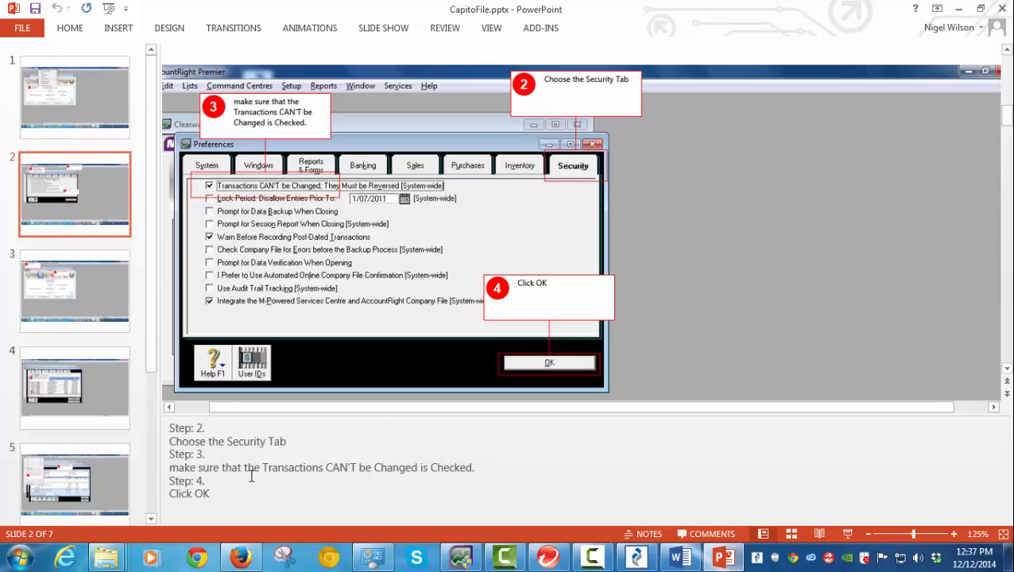
Step: Examine the callouts and speaker notes on slides 4, 5 and 6 of the presentation
{"action": "left_click", "coordinate": [99, 402]}
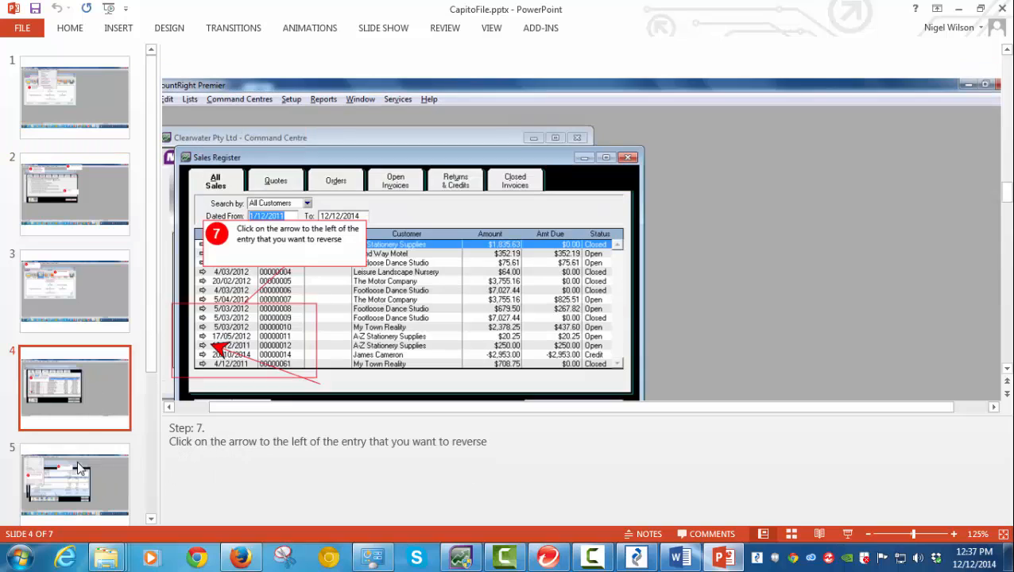
{"action": "left_click", "coordinate": [79, 470]}
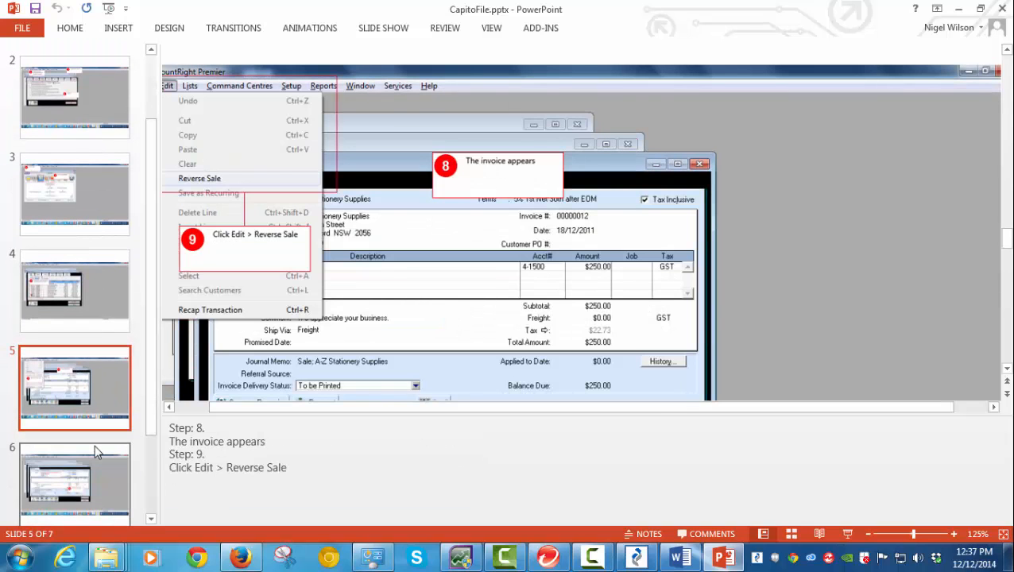
{"action": "left_click", "coordinate": [89, 476]}
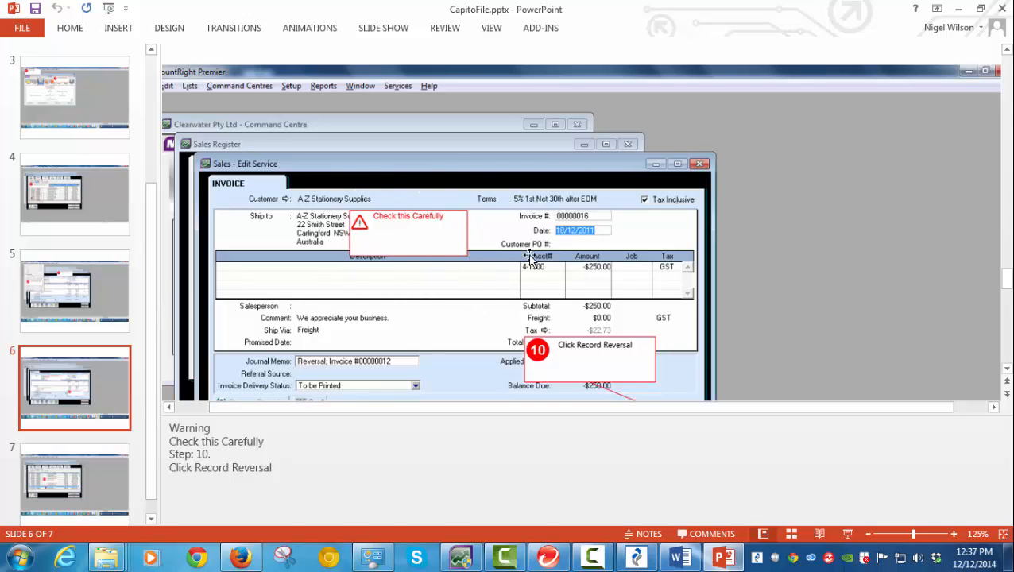
Step: Return to the Capito project and publish the frames with Create Animated HTML as CapitoFile in the example folder, replacing the existing file
{"action": "left_click", "coordinate": [958, 8]}
{"action": "left_click", "coordinate": [327, 56]}
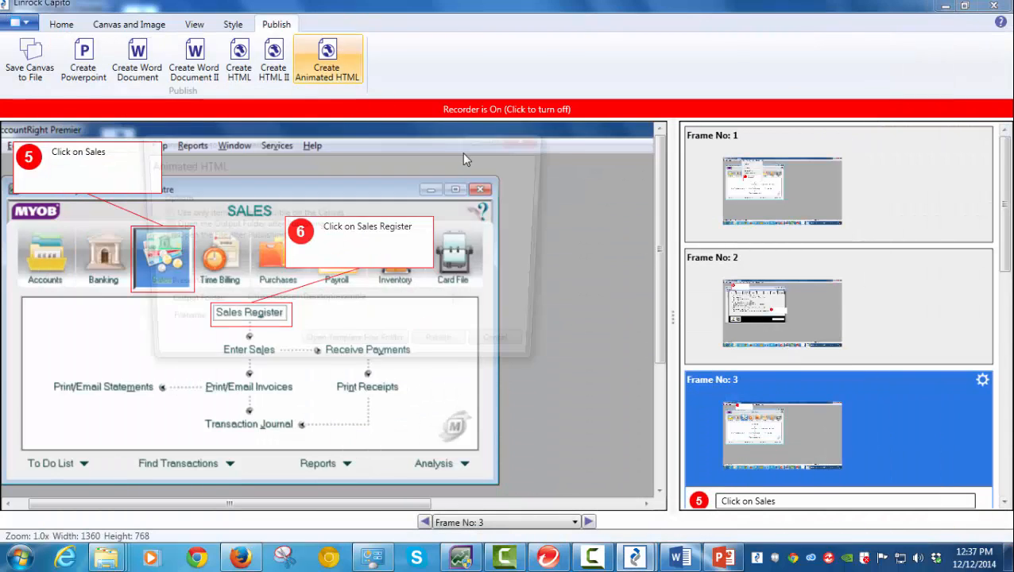
{"action": "left_click", "coordinate": [447, 352]}
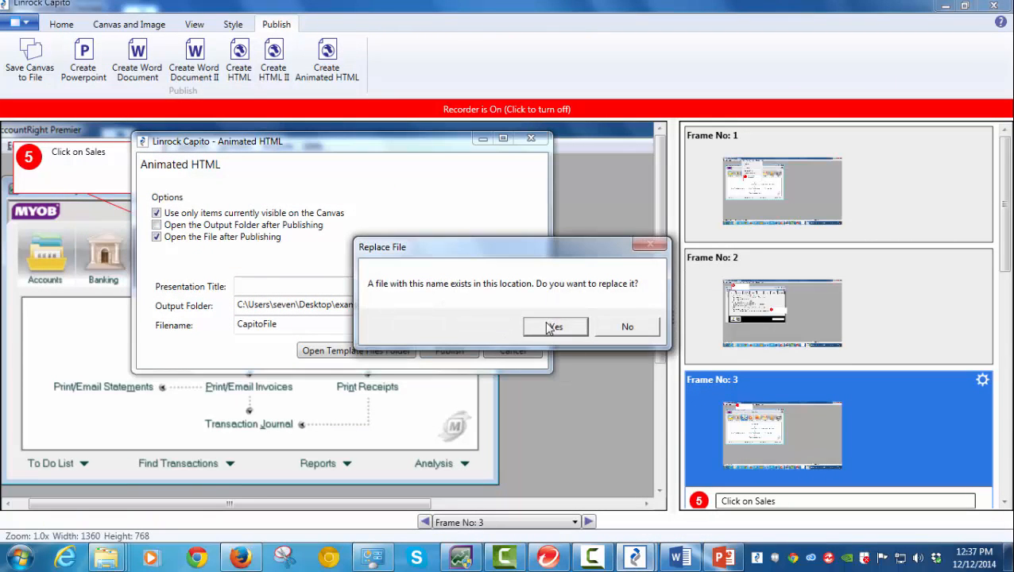
{"action": "left_click", "coordinate": [556, 327]}
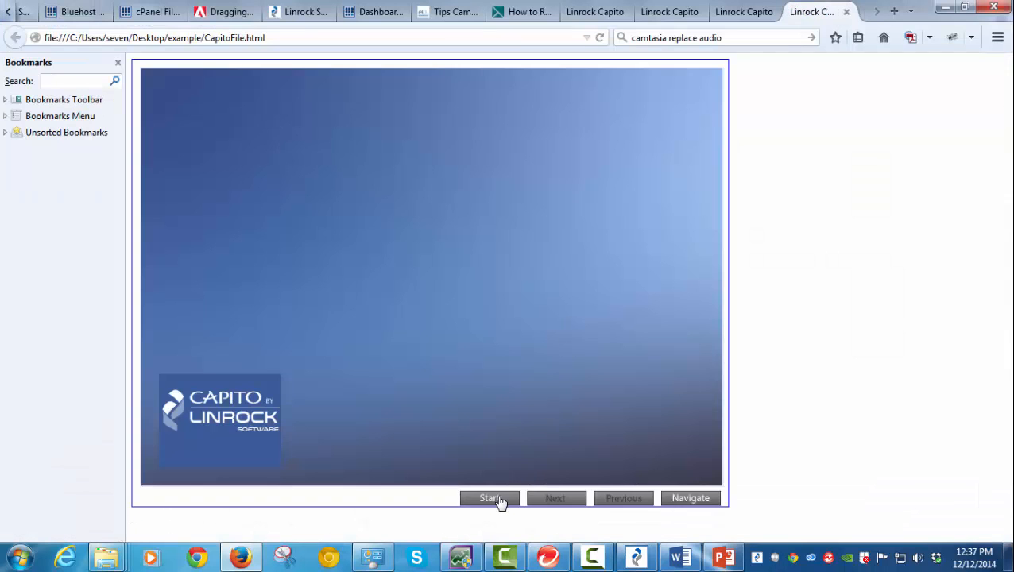
Step: Start the animated HTML presentation and advance through its callouts from instruction 1 towards instruction 4
{"action": "left_click", "coordinate": [497, 500]}
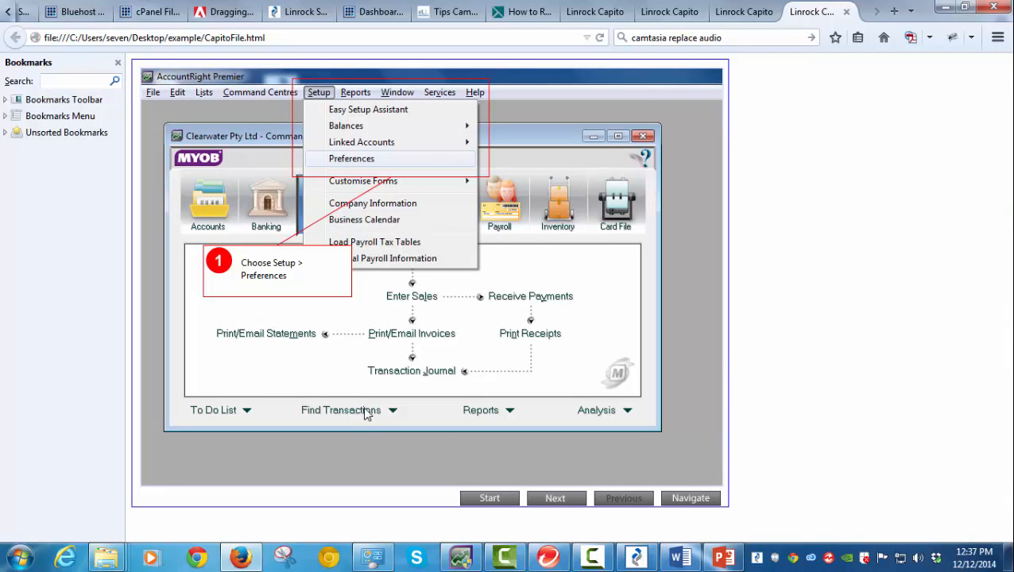
{"action": "left_click", "coordinate": [556, 499]}
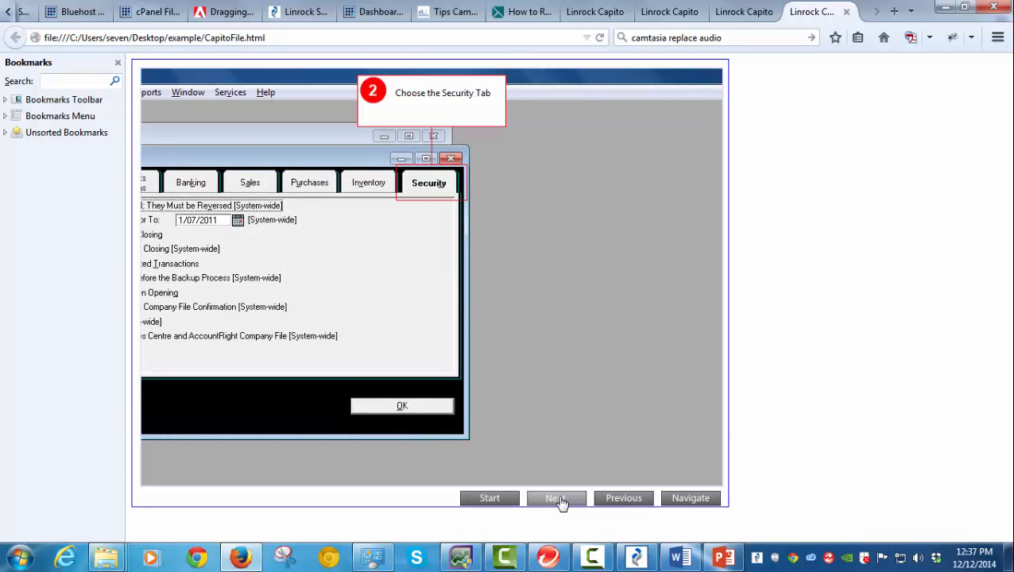
{"action": "left_click", "coordinate": [555, 498]}
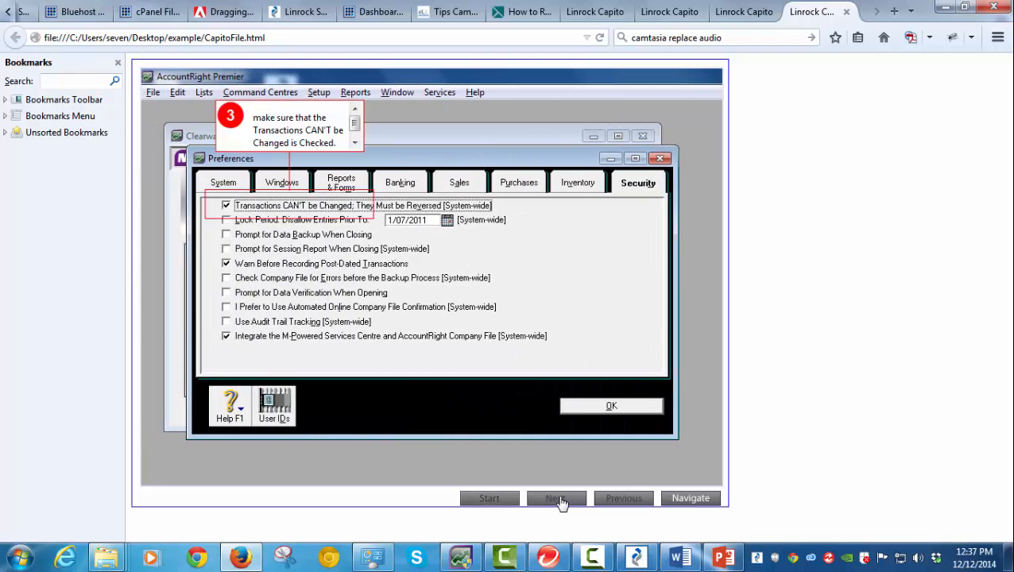
{"action": "left_click", "coordinate": [558, 499]}
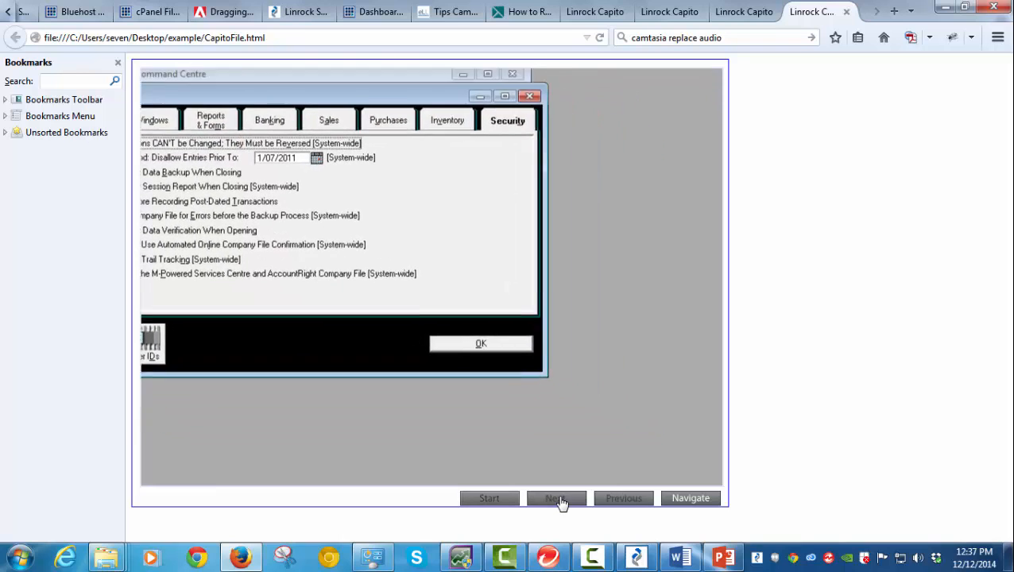